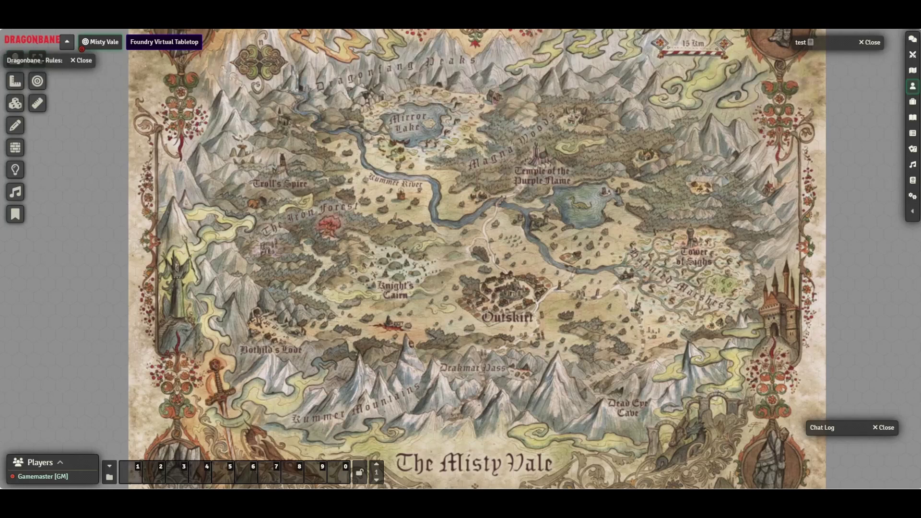
# Step: Expand the Dragonbane rules journal, the test character sheet and the chat log, and arrange them side by side
pyautogui.doubleClick(51, 60)
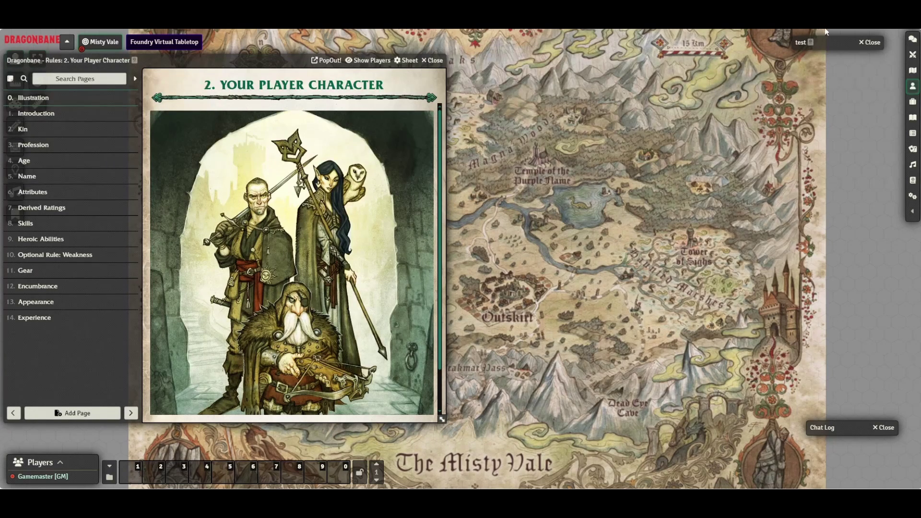
pyautogui.doubleClick(841, 41)
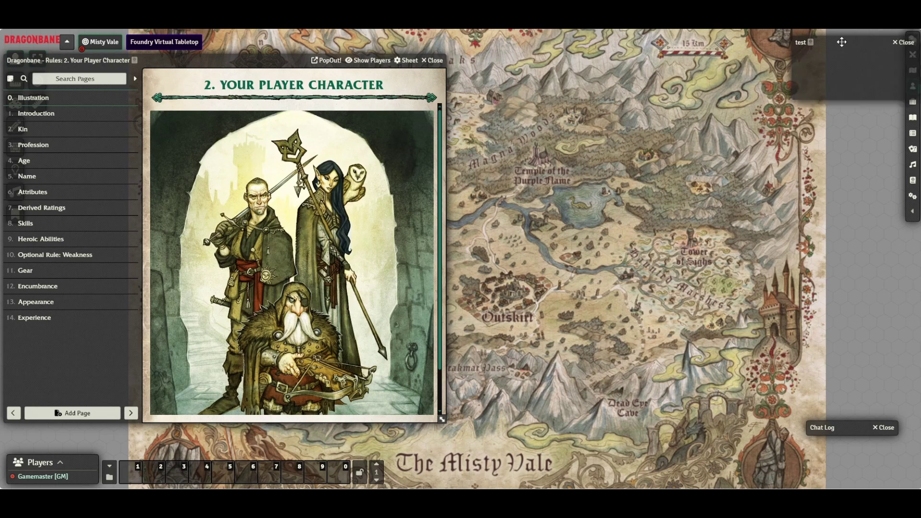
pyautogui.moveTo(754, 40); pyautogui.dragTo(619, 61)
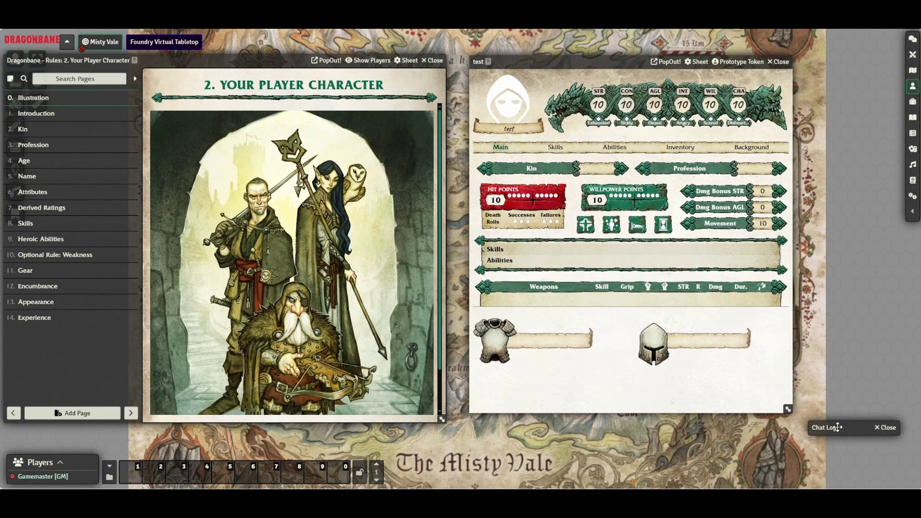
pyautogui.doubleClick(839, 427)
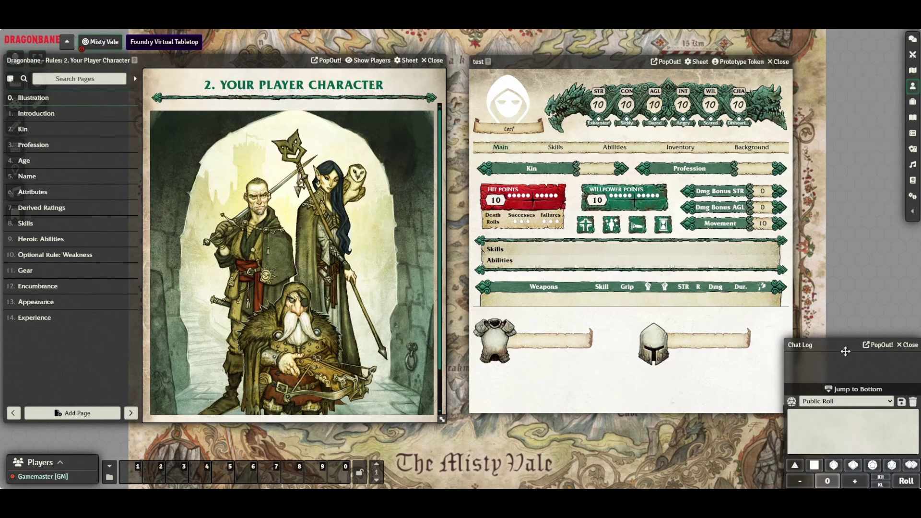
pyautogui.moveTo(845, 351)
pyautogui.mouseDown()
pyautogui.moveTo(826, 333)
pyautogui.moveTo(838, 343)
pyautogui.mouseUp()
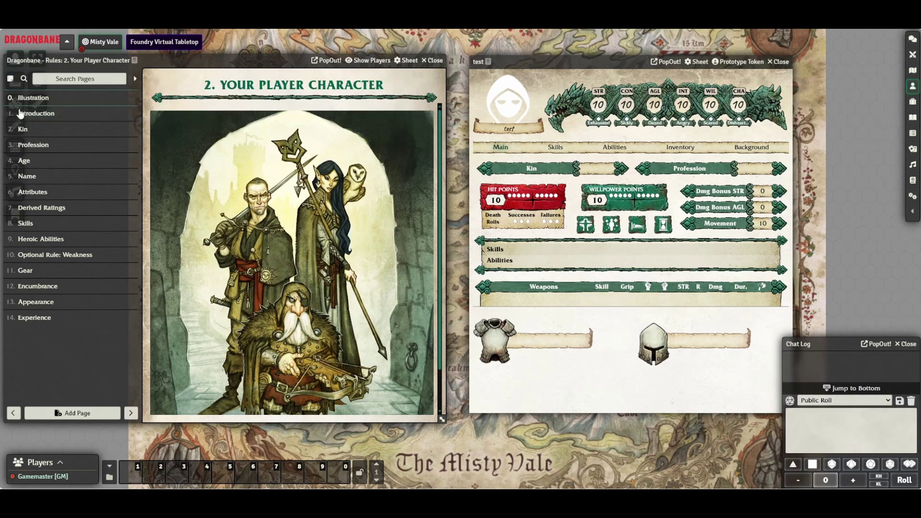
# Step: Read through the character creation steps on the rules journal's Introduction page, from innate ability to trained skills
pyautogui.click(36, 113)
pyautogui.scroll(-5, 271, 230)
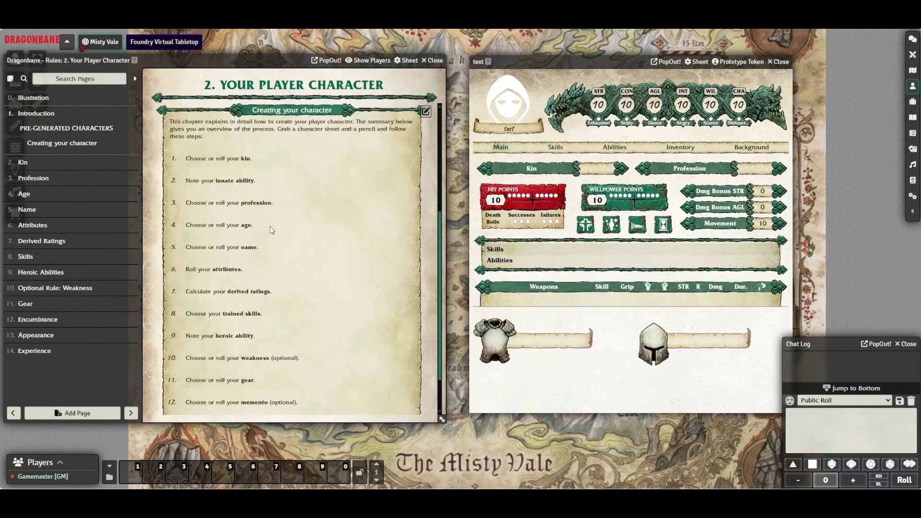
pyautogui.scroll(-1, 272, 230)
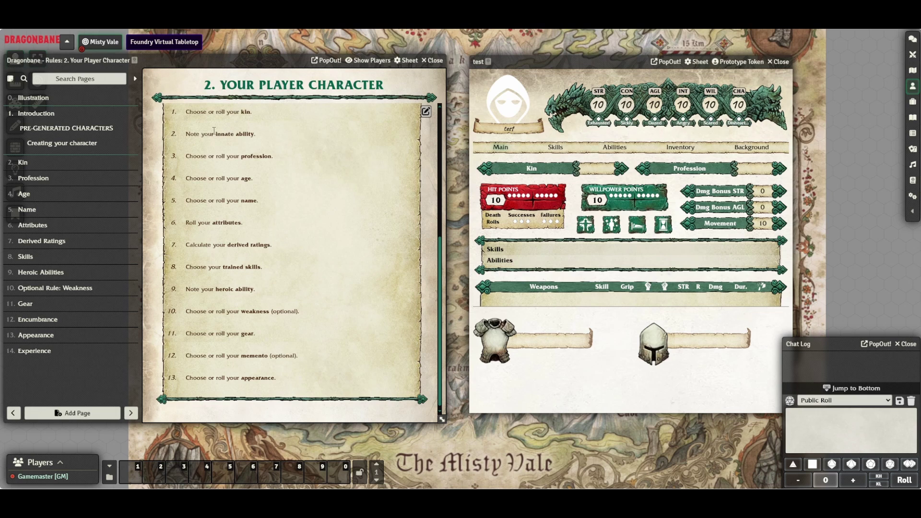
pyautogui.moveTo(214, 135); pyautogui.dragTo(270, 138)
pyautogui.click(238, 159)
pyautogui.moveTo(229, 156); pyautogui.dragTo(274, 154)
pyautogui.click(227, 165)
pyautogui.moveTo(225, 179); pyautogui.dragTo(260, 178)
pyautogui.click(177, 182)
pyautogui.moveTo(190, 199); pyautogui.dragTo(260, 200)
pyautogui.click(260, 212)
pyautogui.moveTo(197, 244); pyautogui.dragTo(300, 235)
pyautogui.click(304, 259)
pyautogui.moveTo(209, 269); pyautogui.dragTo(263, 266)
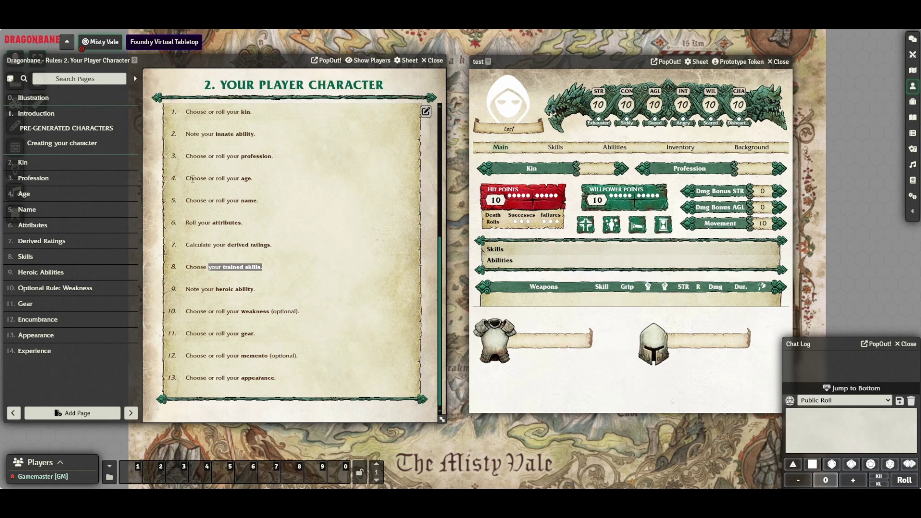
# Step: Open the Kin page and examine the Mallard kin item and its illustrated section
pyautogui.click(29, 166)
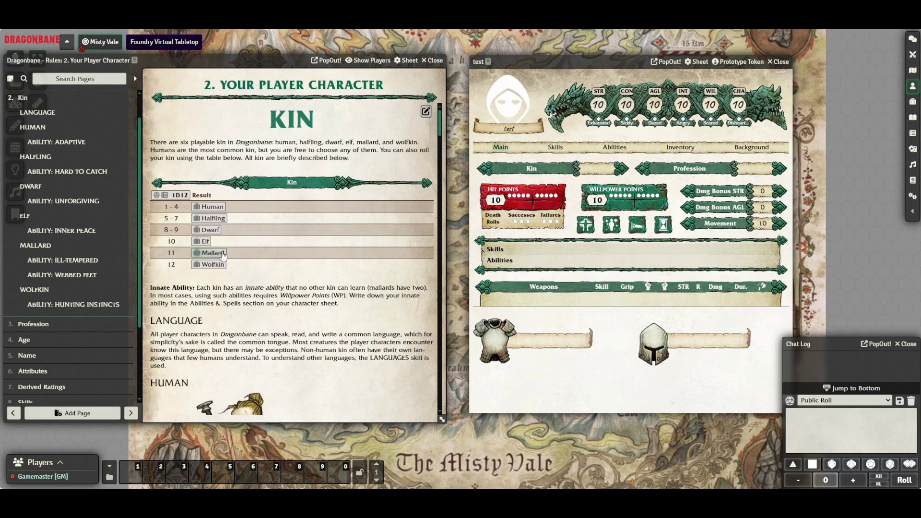
pyautogui.click(211, 253)
pyautogui.click(578, 170)
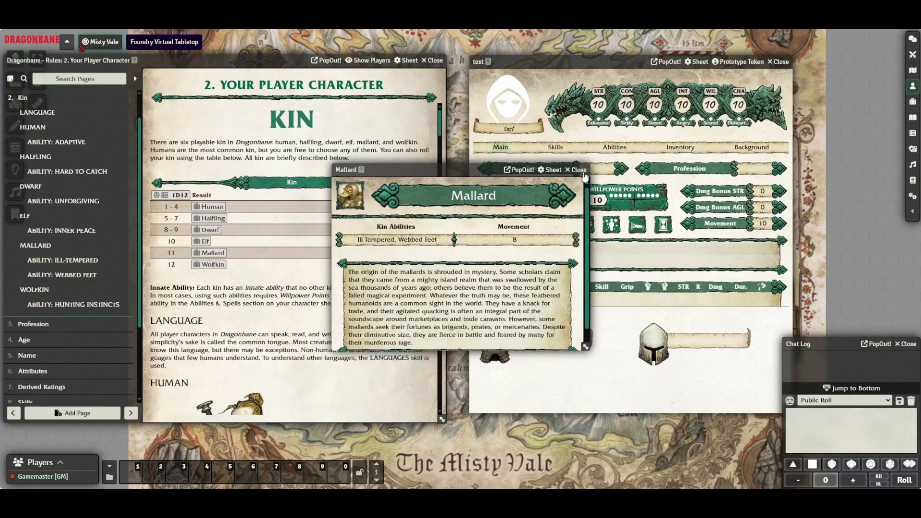
pyautogui.scroll(-15, 359, 263)
pyautogui.scroll(-15, 312, 325)
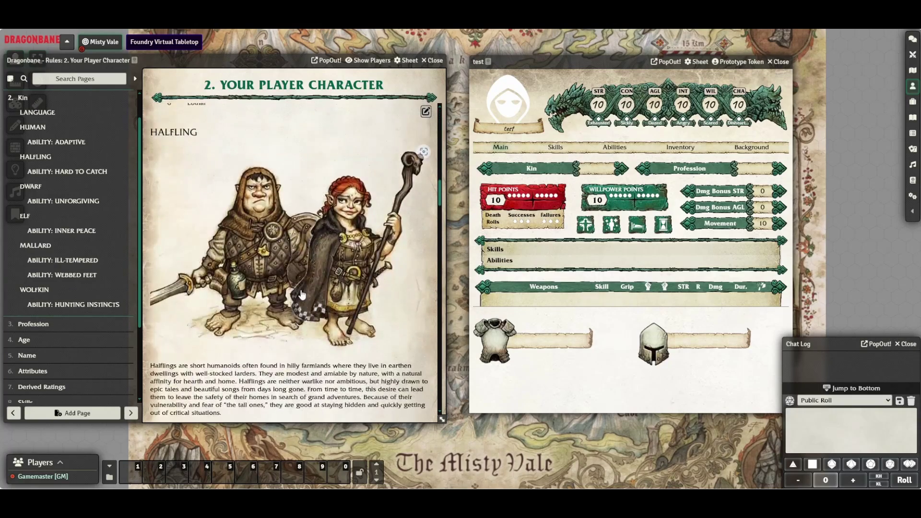
pyautogui.scroll(-10, 289, 307)
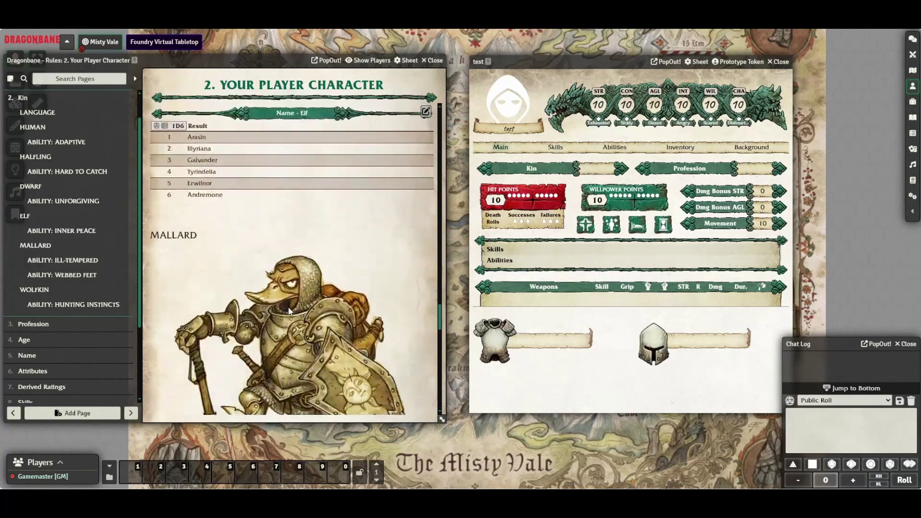
pyautogui.scroll(5, 289, 307)
pyautogui.scroll(-2, 286, 318)
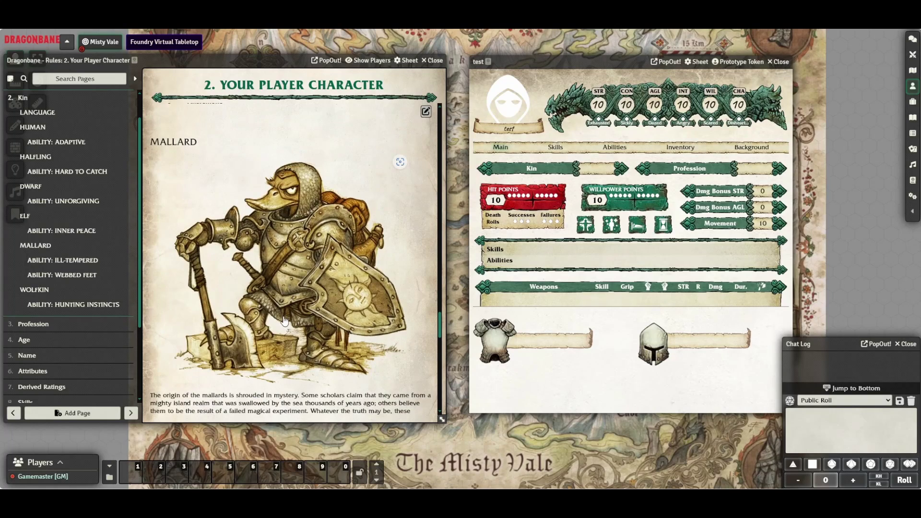
pyautogui.scroll(20, 286, 318)
pyautogui.scroll(4, 282, 319)
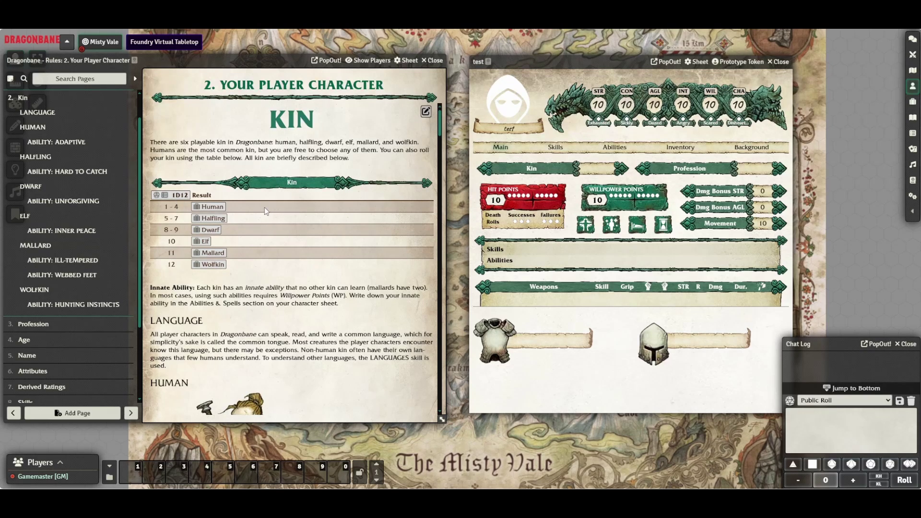
# Step: Examine the Human, Halfling and Dwarf descriptions on the Kin page, including their abilities and name tables
pyautogui.scroll(-10, 268, 213)
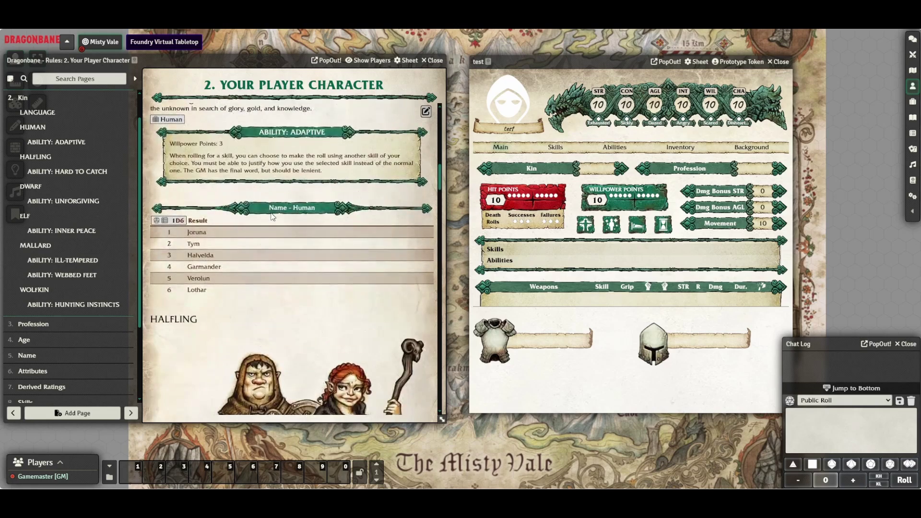
pyautogui.scroll(-2, 270, 214)
pyautogui.scroll(3, 270, 221)
pyautogui.scroll(-6, 270, 226)
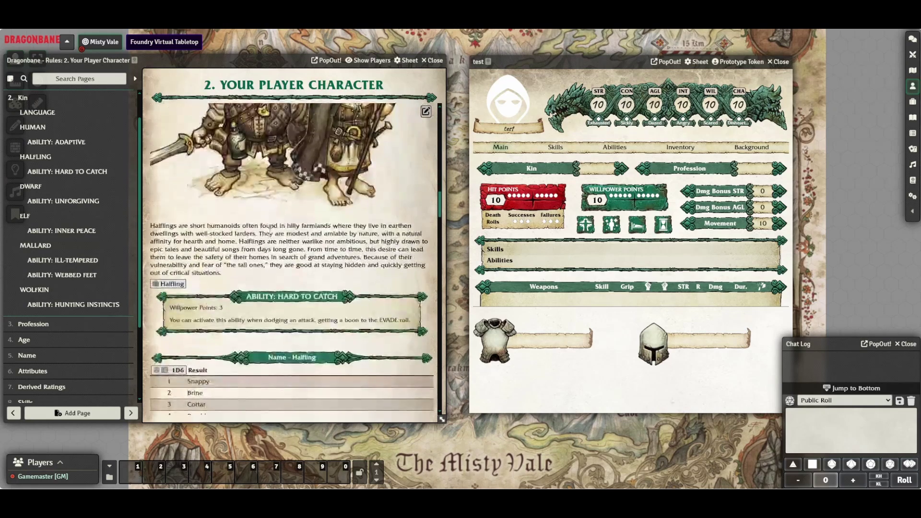
pyautogui.scroll(-5, 269, 229)
pyautogui.scroll(8, 264, 223)
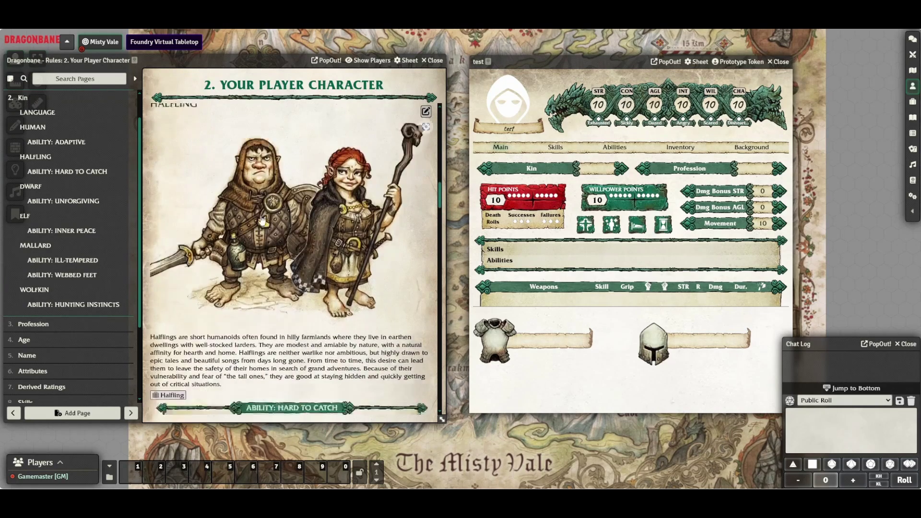
pyautogui.scroll(-1, 262, 221)
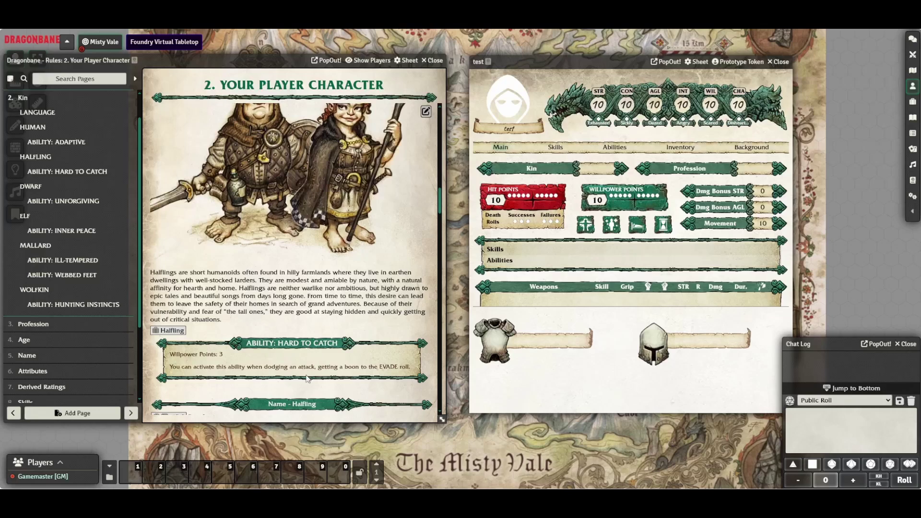
pyautogui.scroll(-3, 368, 361)
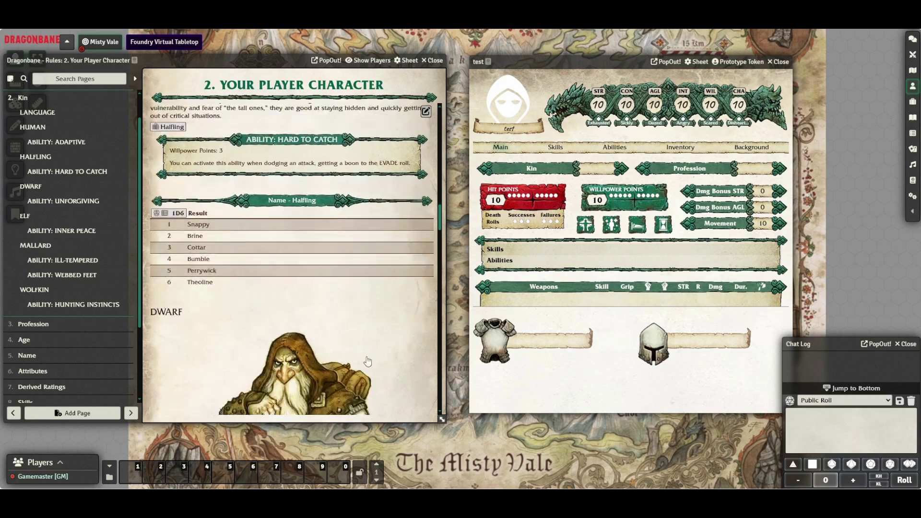
pyautogui.scroll(-2, 367, 361)
pyautogui.scroll(5, 350, 326)
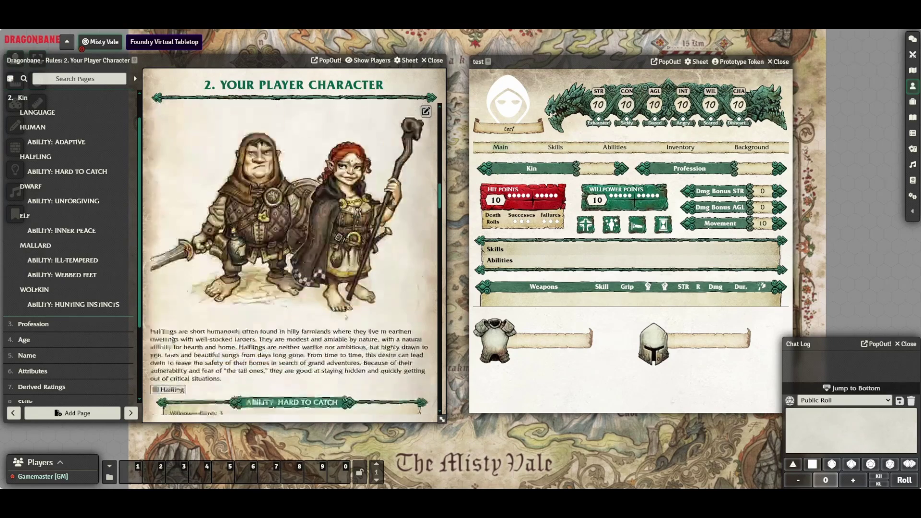
pyautogui.scroll(-3, 345, 316)
pyautogui.scroll(2, 344, 316)
pyautogui.scroll(-6, 341, 316)
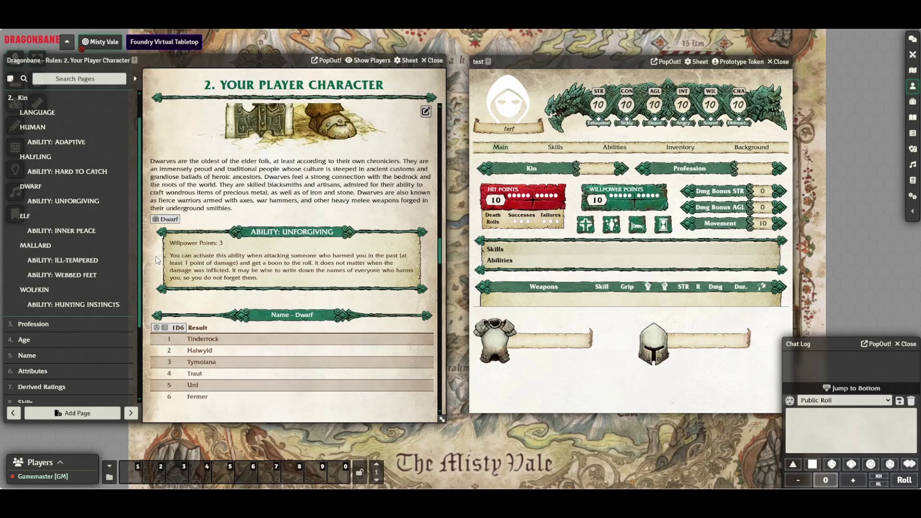
pyautogui.scroll(-7, 383, 182)
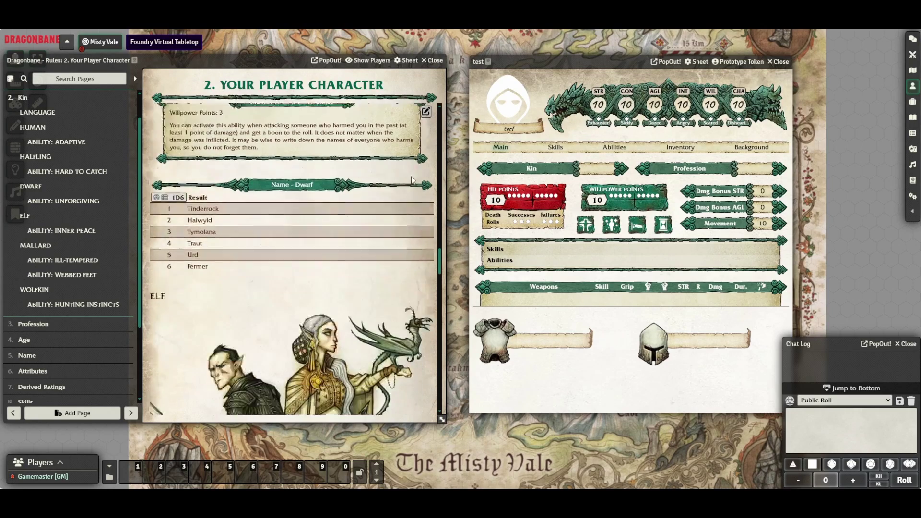
pyautogui.scroll(-3, 405, 193)
pyautogui.scroll(12, 407, 206)
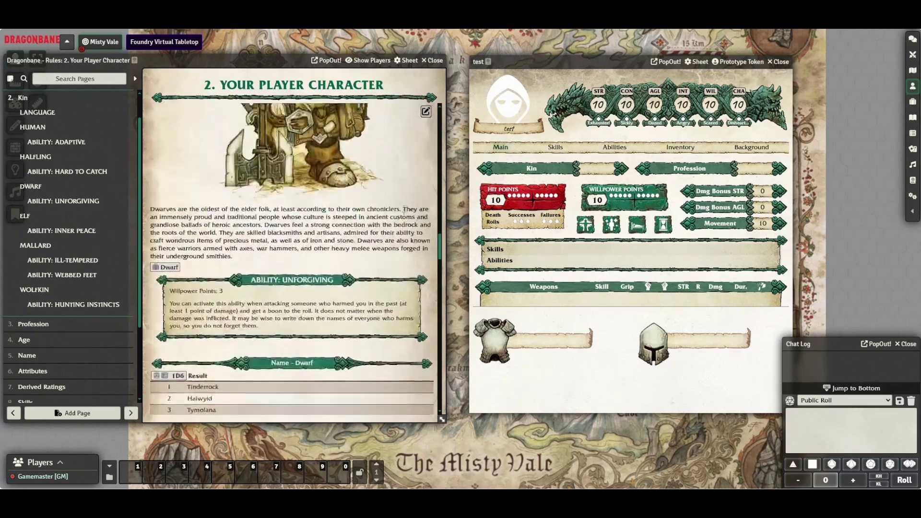
pyautogui.scroll(10, 411, 222)
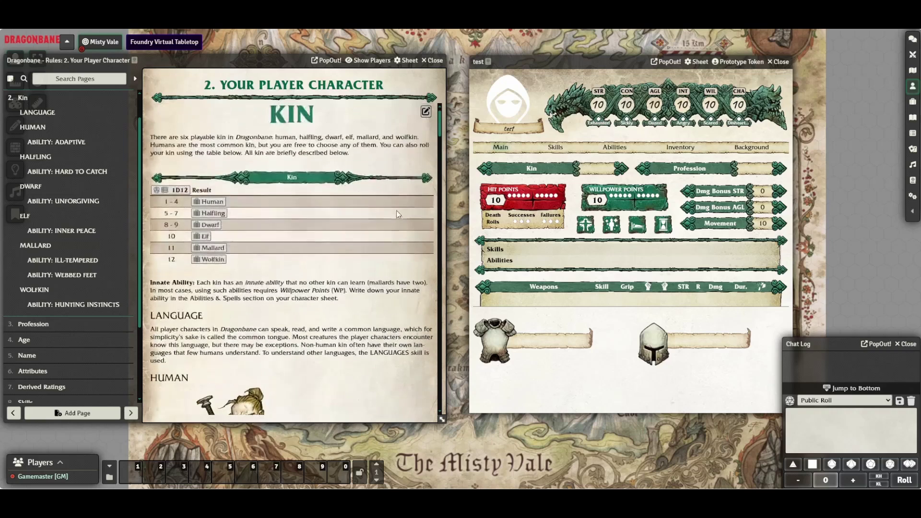
# Step: Roll on the Kin table to assign Human to the test character, and read the Adaptive ability's description
pyautogui.click(159, 195)
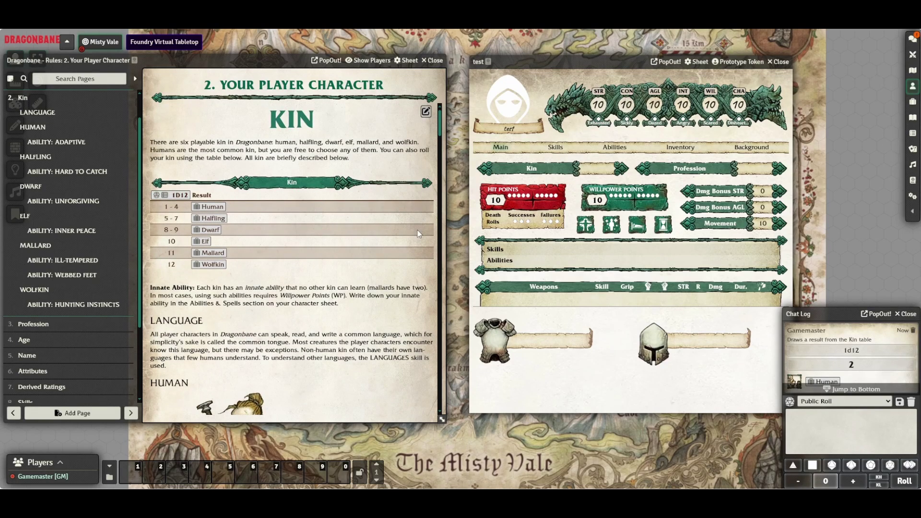
pyautogui.moveTo(210, 208); pyautogui.dragTo(576, 315)
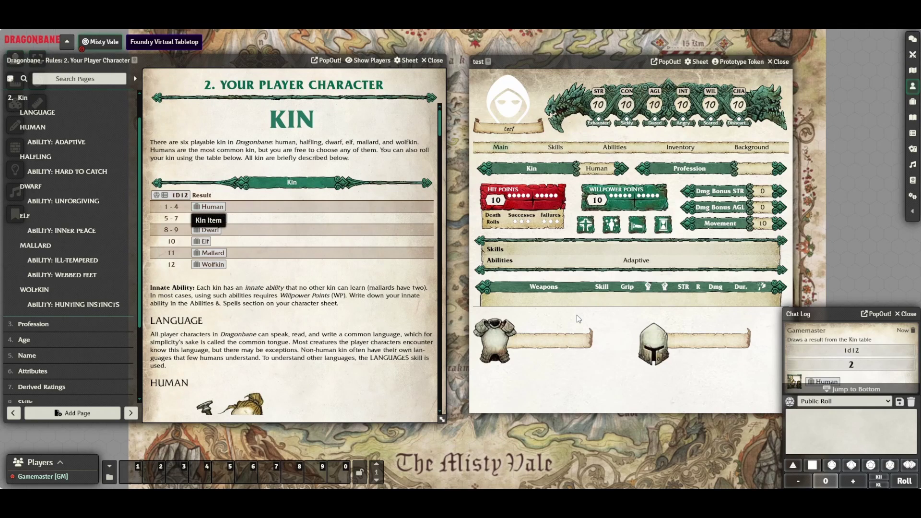
pyautogui.click(634, 261)
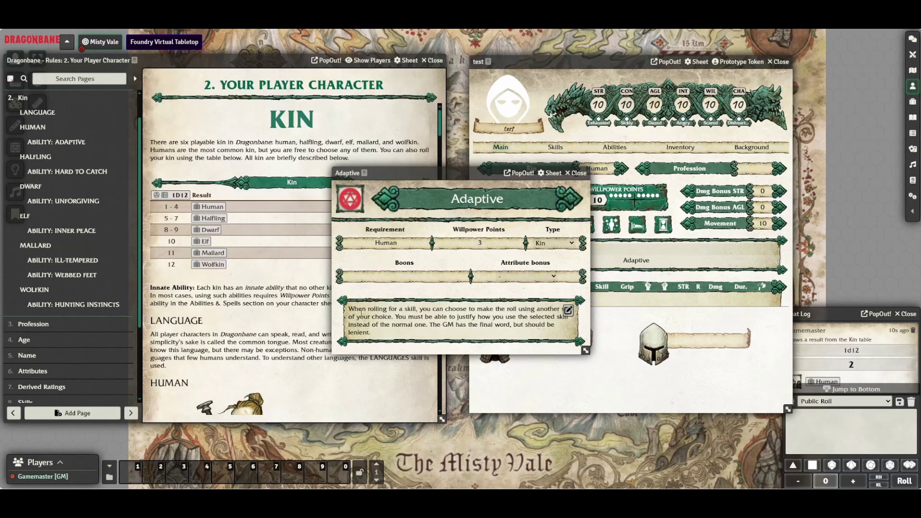
pyautogui.moveTo(355, 308); pyautogui.dragTo(471, 317)
pyautogui.click(458, 330)
pyautogui.click(579, 174)
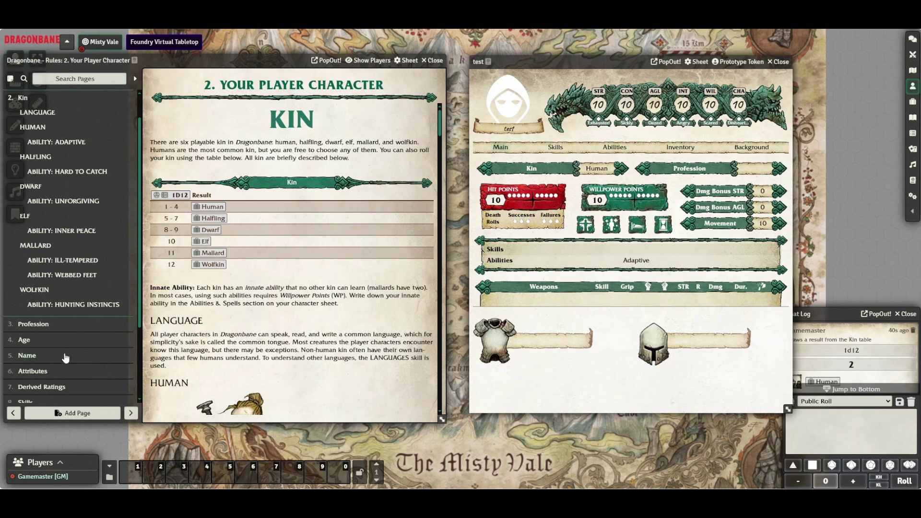
# Step: Roll on the Profession page's table and assign the Fighter profession to the test character
pyautogui.click(46, 326)
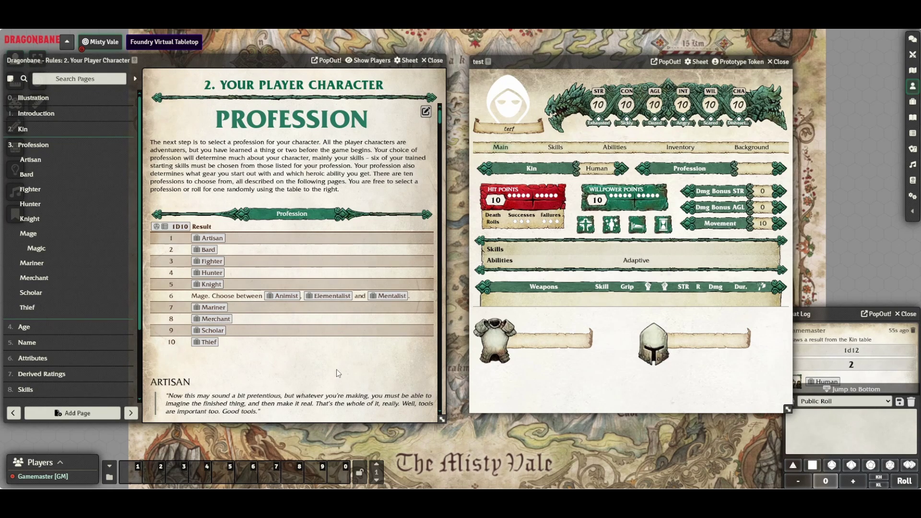
pyautogui.click(155, 226)
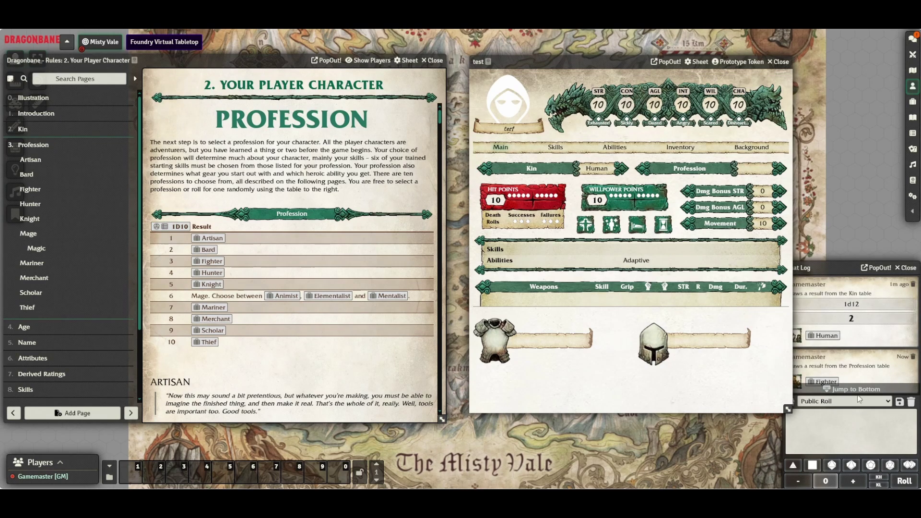
pyautogui.click(866, 363)
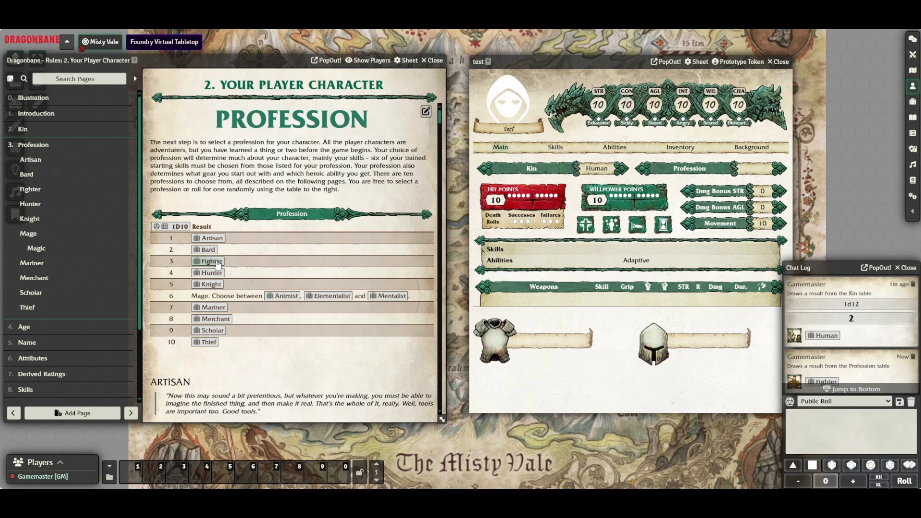
pyautogui.moveTo(214, 272); pyautogui.dragTo(600, 318)
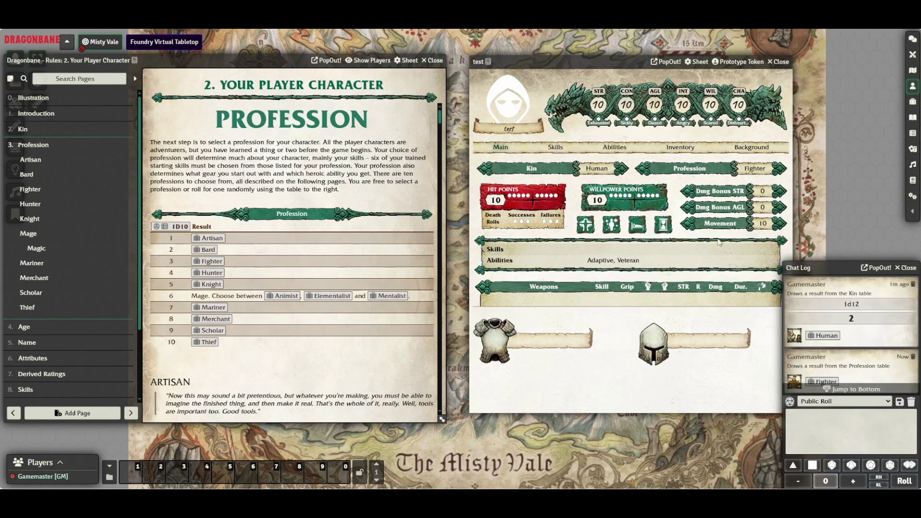
# Step: Examine the core and weapon skills on the test character's sheet, comparing them with the main overview
pyautogui.click(555, 147)
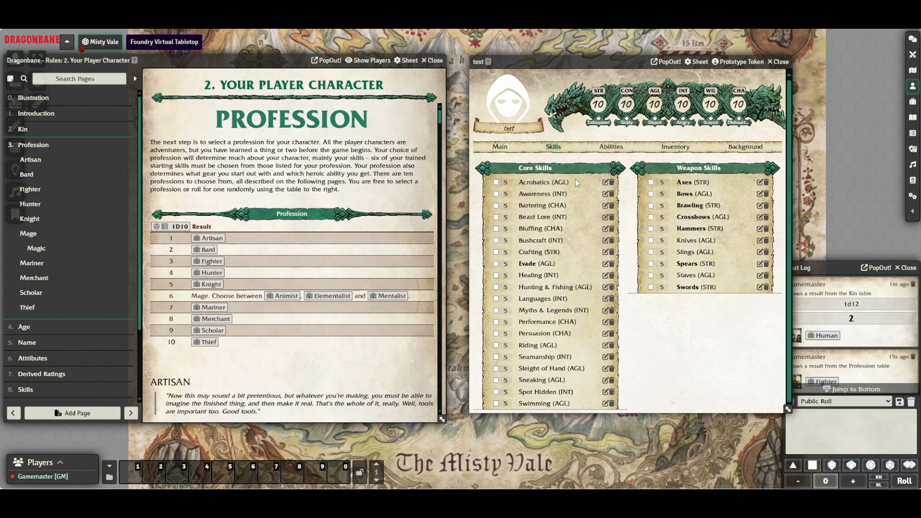
pyautogui.click(499, 147)
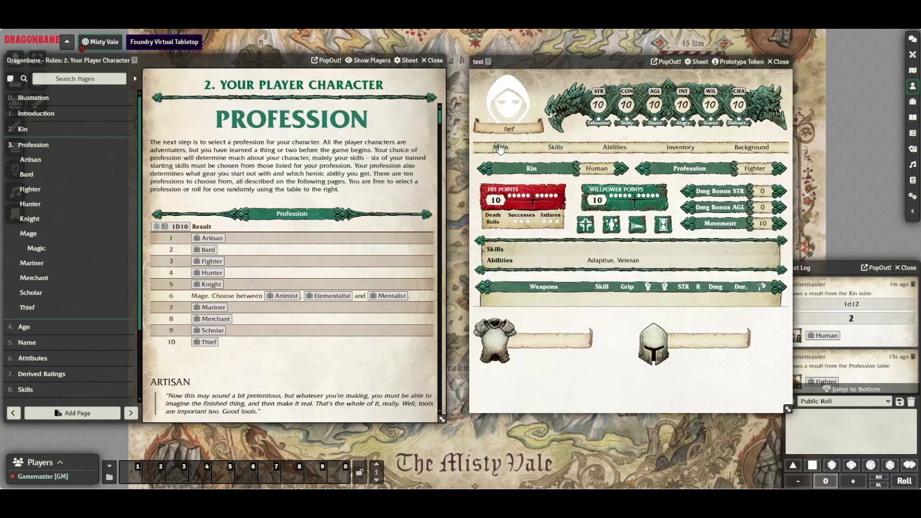
pyautogui.click(556, 149)
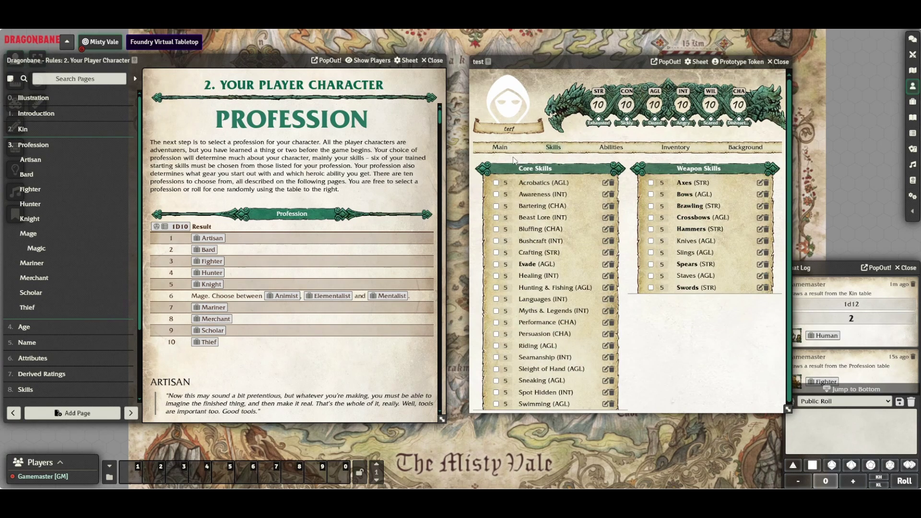
# Step: Read the description of the Veteran ability listed in the character's main overview
pyautogui.click(499, 149)
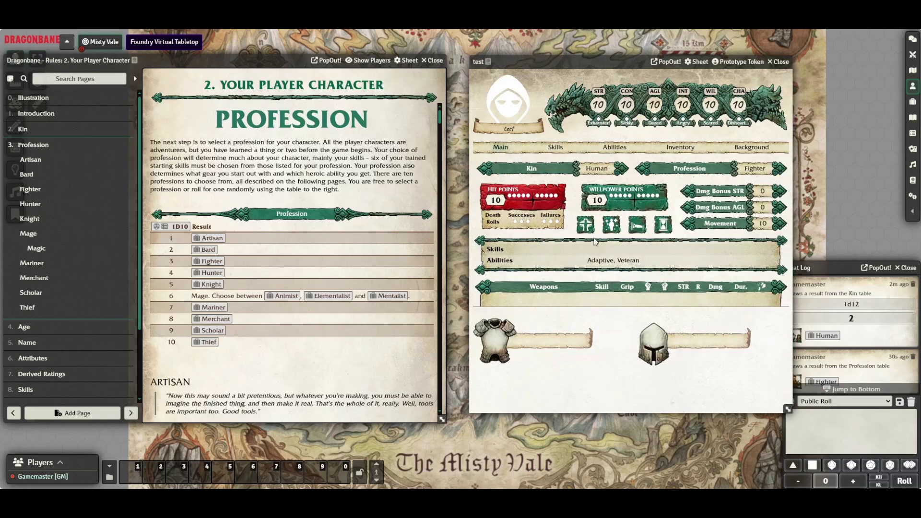
pyautogui.click(628, 261)
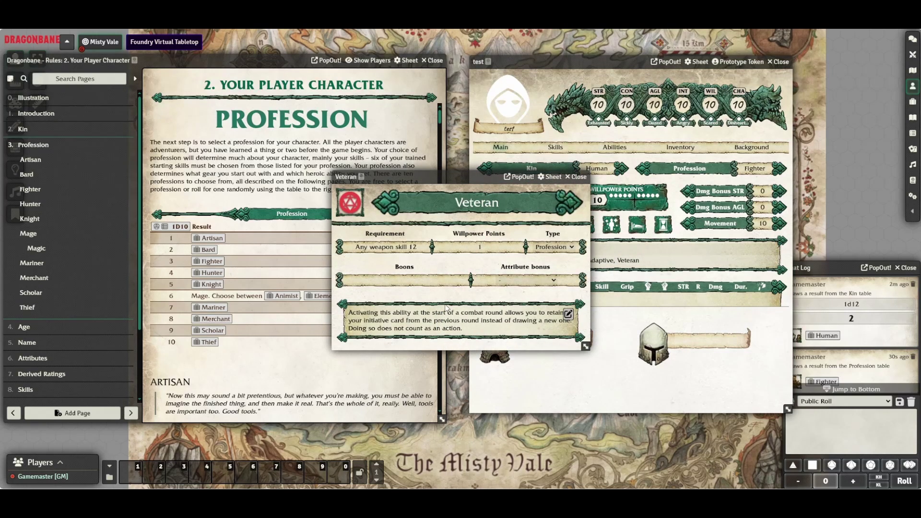
pyautogui.moveTo(588, 351); pyautogui.dragTo(608, 370)
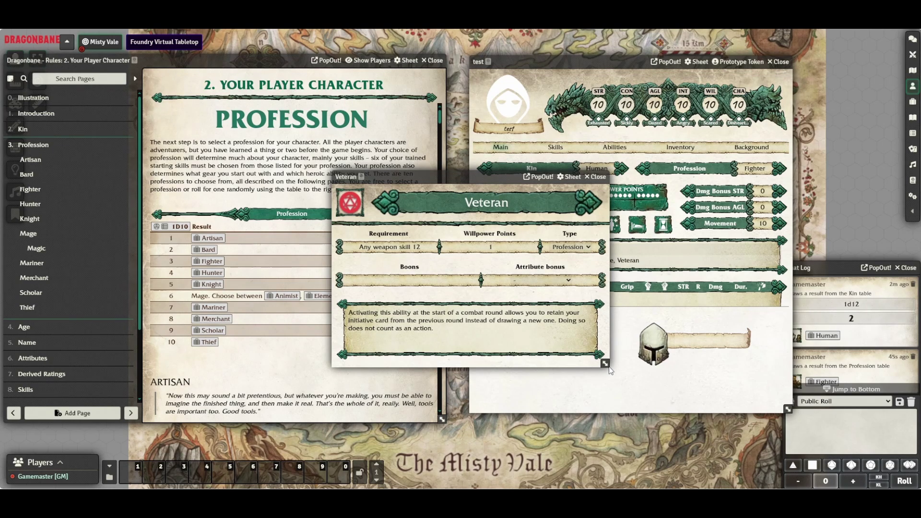
pyautogui.click(596, 178)
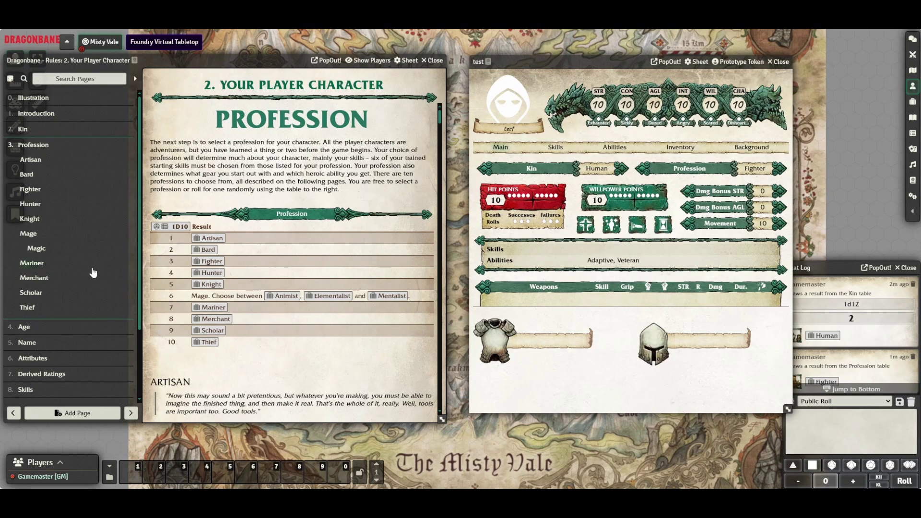
# Step: Find the Name - Human table in the Kin chapter and roll on it for a character name
pyautogui.scroll(-1, 52, 269)
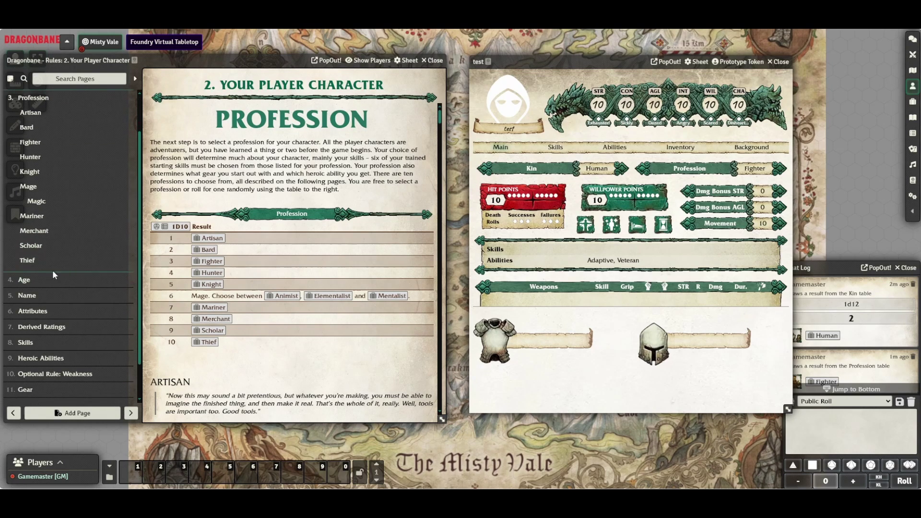
pyautogui.click(37, 297)
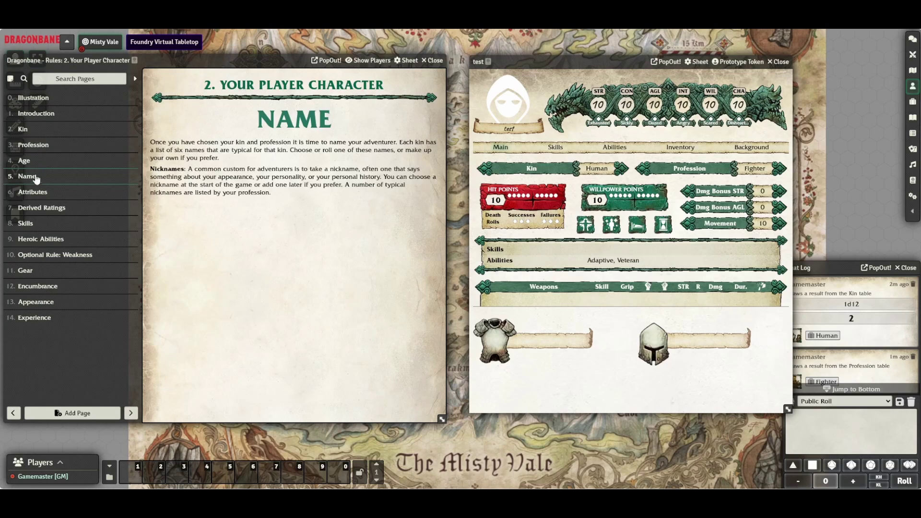
pyautogui.click(30, 129)
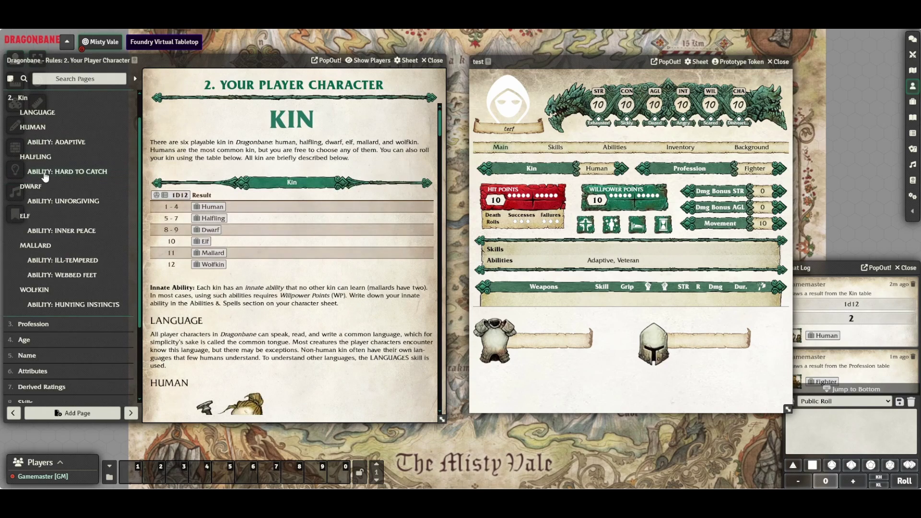
pyautogui.click(39, 128)
pyautogui.scroll(-5, 294, 267)
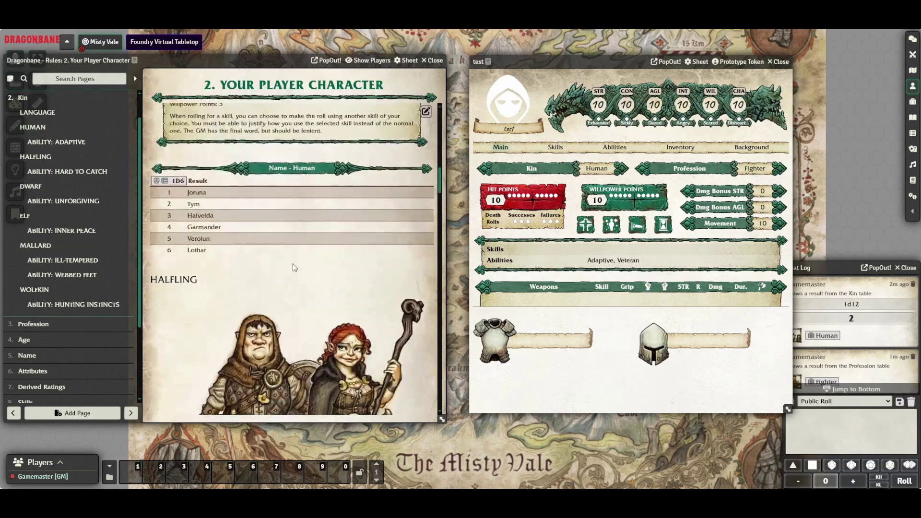
pyautogui.click(178, 180)
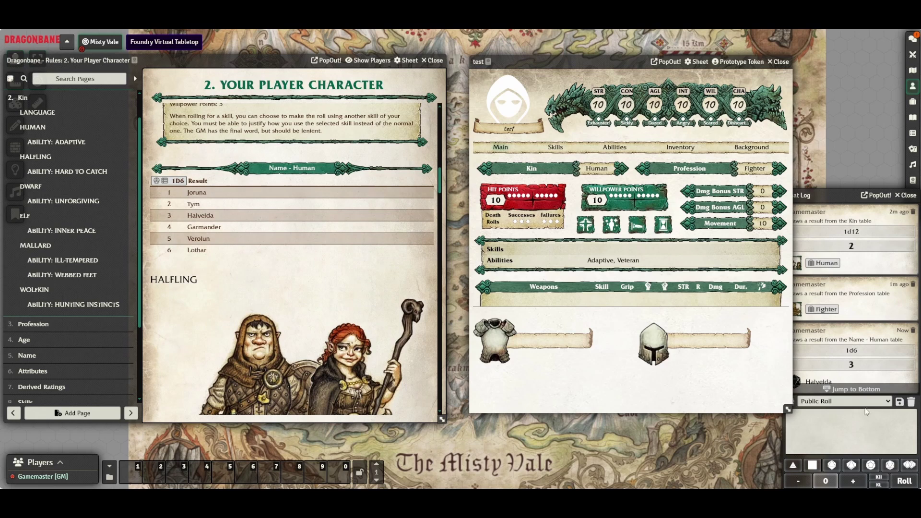
# Step: Copy the rolled name Halvelda from the chat log and use it to rename the test character
pyautogui.doubleClick(826, 381)
pyautogui.hotkey('ctrl', 'c')
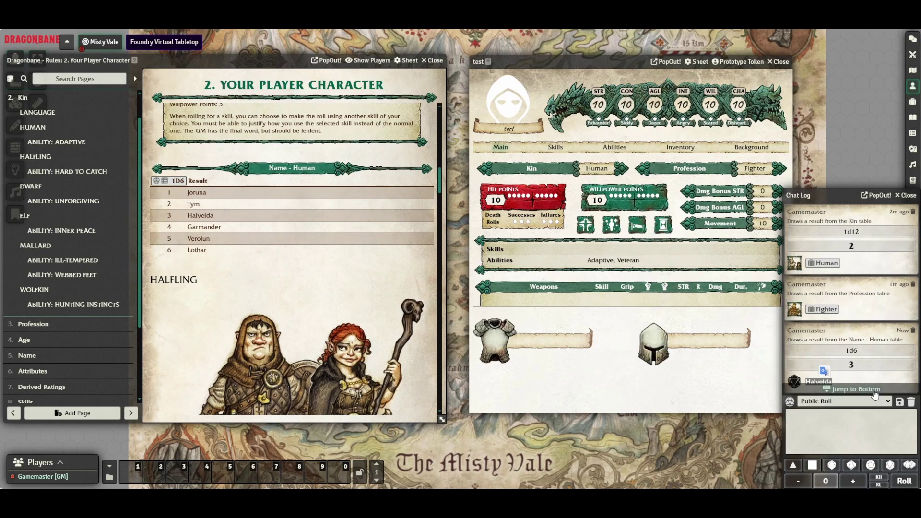
pyautogui.doubleClick(508, 128)
pyautogui.hotkey('ctrl', 'v')
pyautogui.click(721, 367)
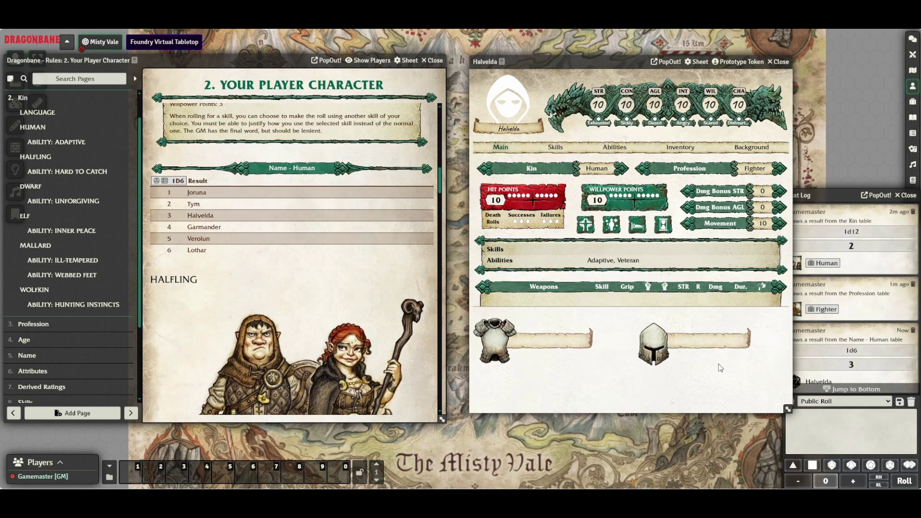
# Step: Roll 4D6k3h three times from the Attributes page and assign WIL 13, STR 17 and AGL 14
pyautogui.click(29, 371)
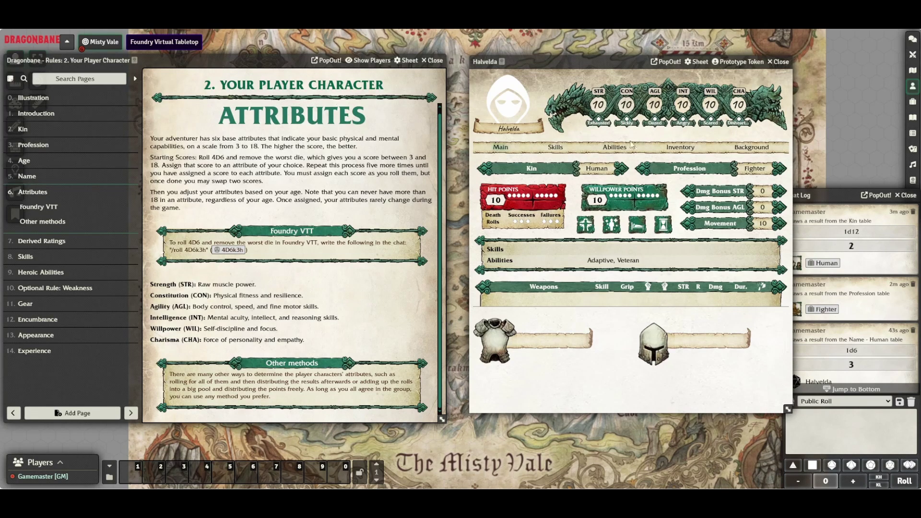
pyautogui.click(227, 250)
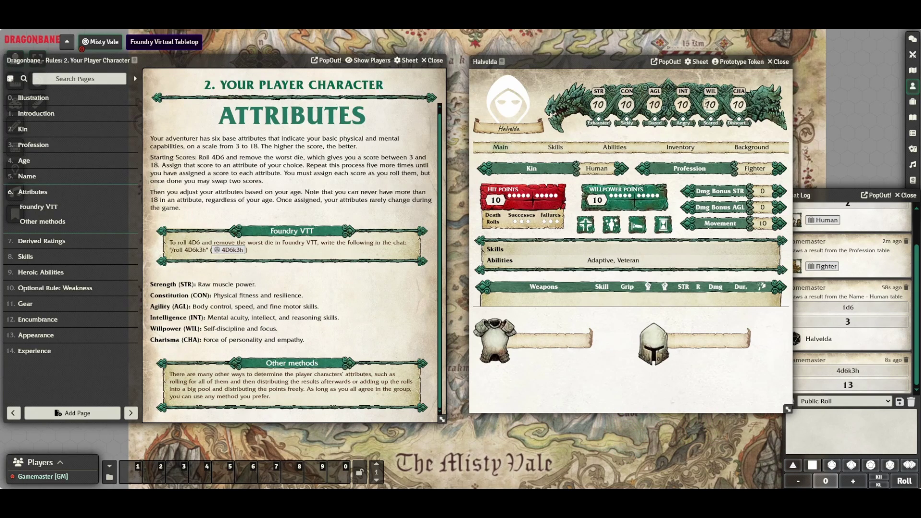
pyautogui.write('13')
pyautogui.click(231, 250)
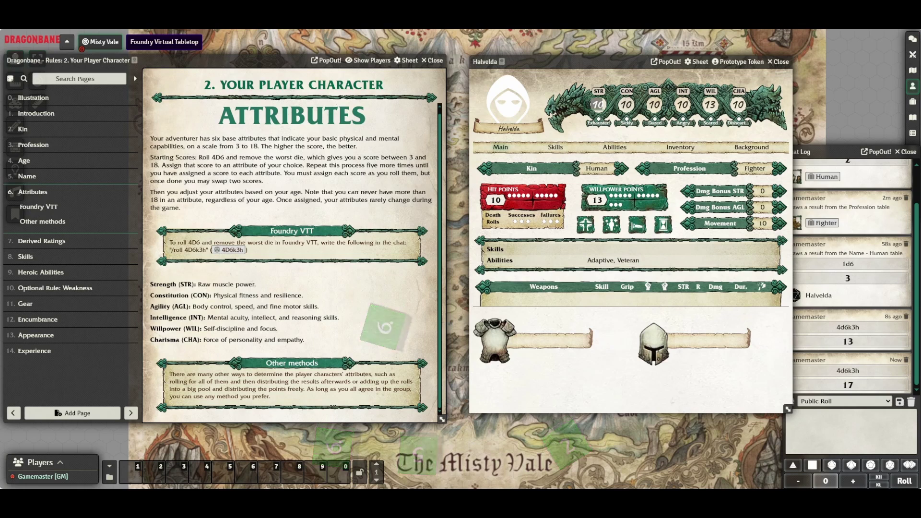
pyautogui.click(598, 105)
pyautogui.write('17')
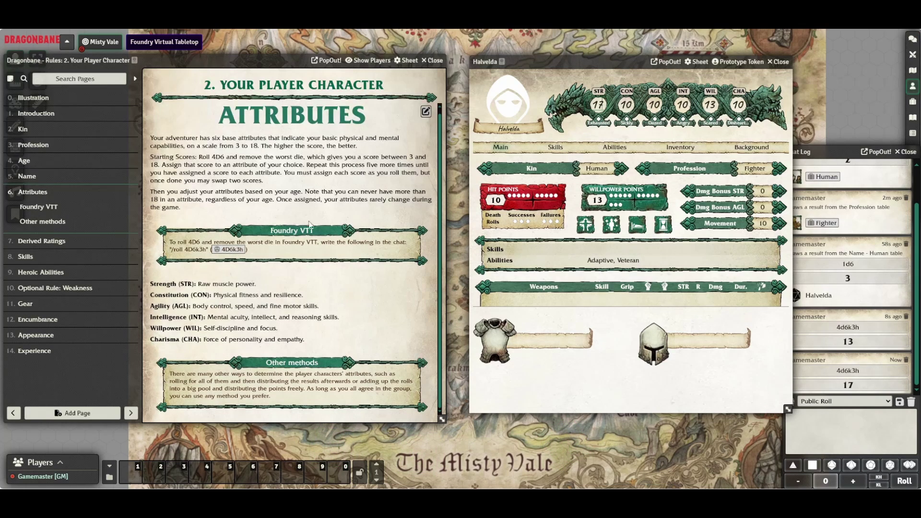
pyautogui.click(229, 250)
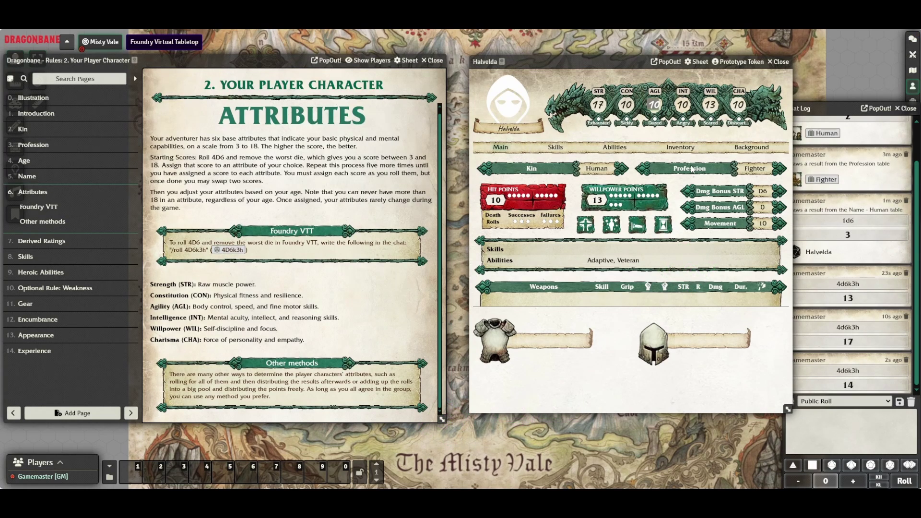
pyautogui.write('14')
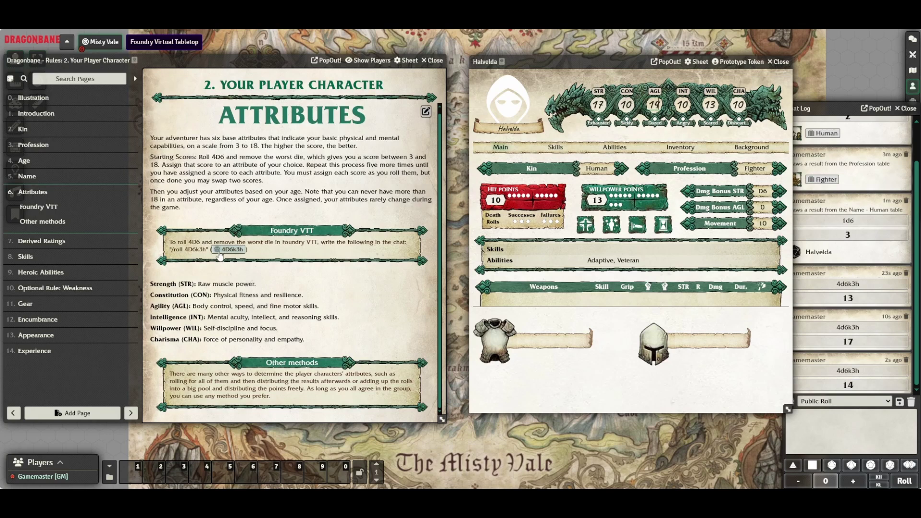
# Step: Roll 4D6k3h for the three remaining attributes and assign CON 15, INT 14 and CHA 12
pyautogui.click(221, 250)
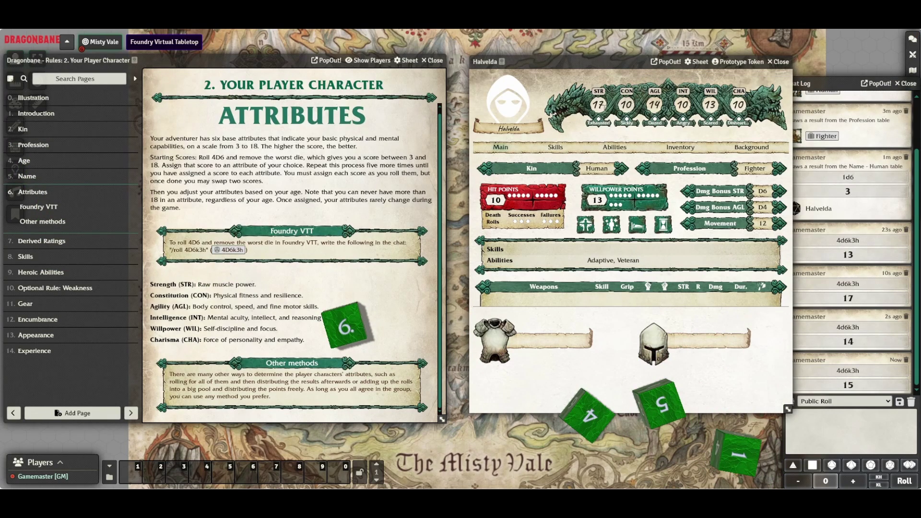
pyautogui.click(625, 104)
pyautogui.write('15')
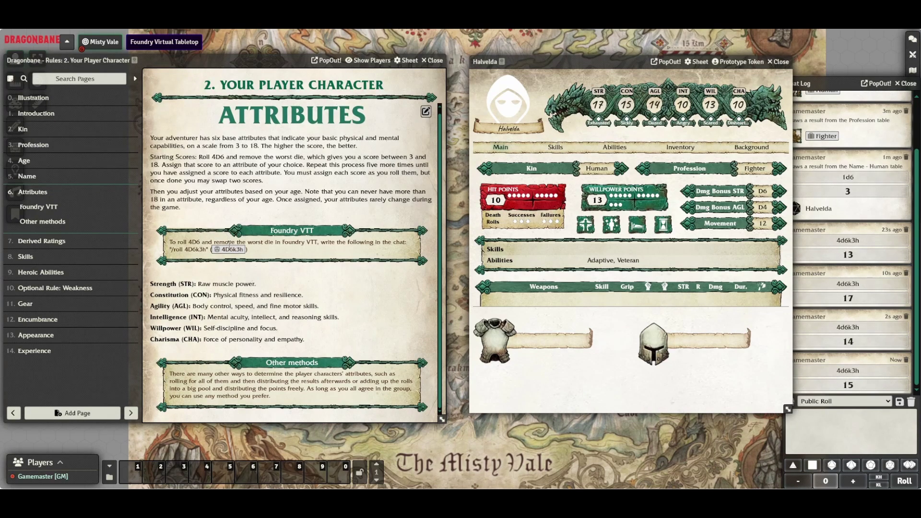
pyautogui.click(230, 249)
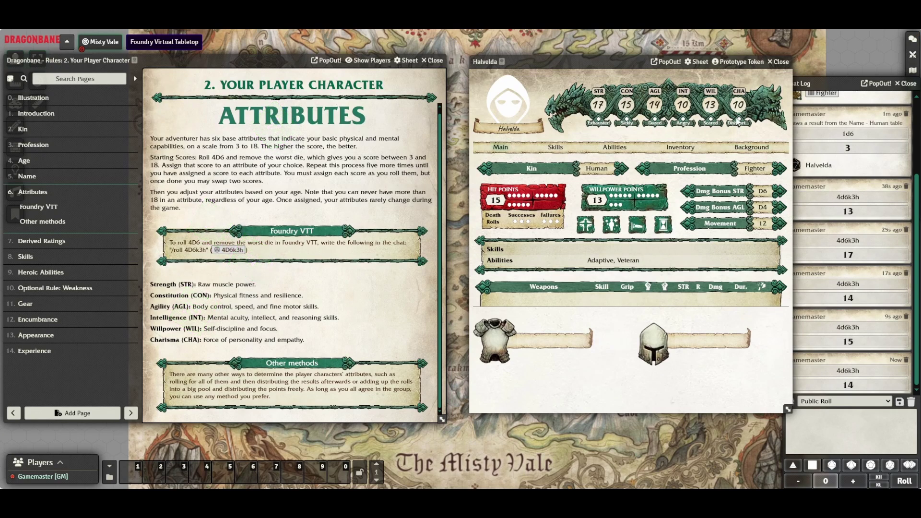
pyautogui.doubleClick(684, 104)
pyautogui.write('14')
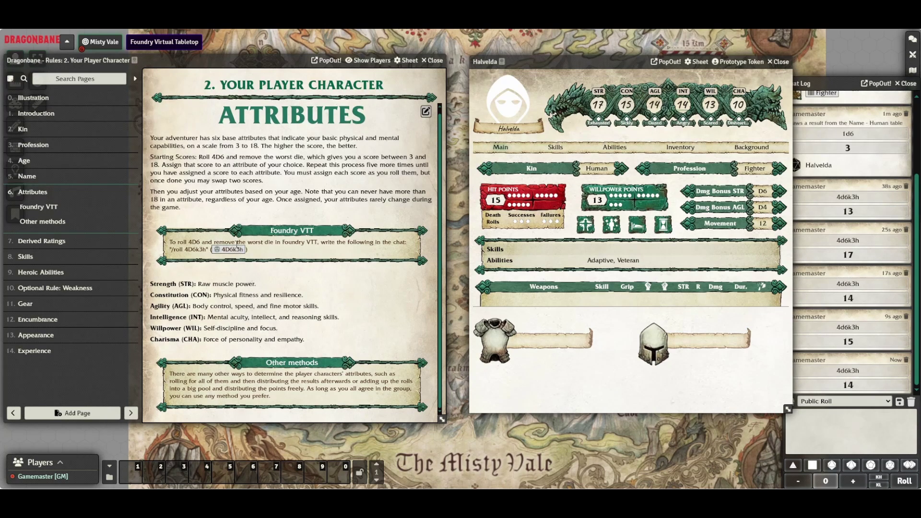
pyautogui.click(235, 248)
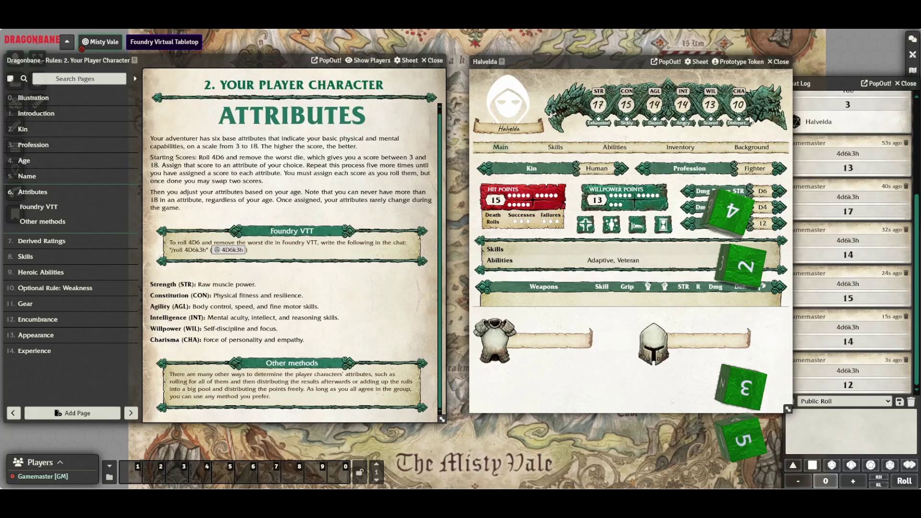
pyautogui.doubleClick(741, 105)
pyautogui.write('12')
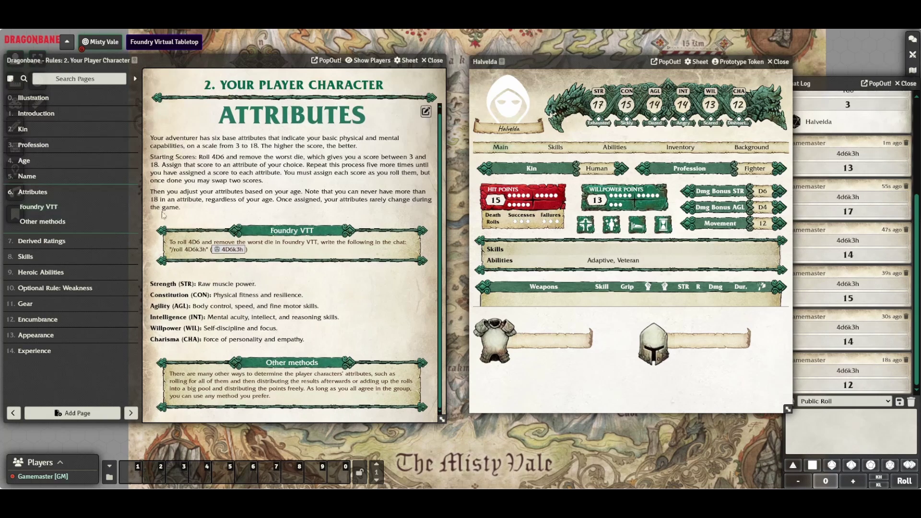
# Step: Read the Derived Ratings and Skills rules pages, comparing the base chances with the character's skill list
pyautogui.click(42, 241)
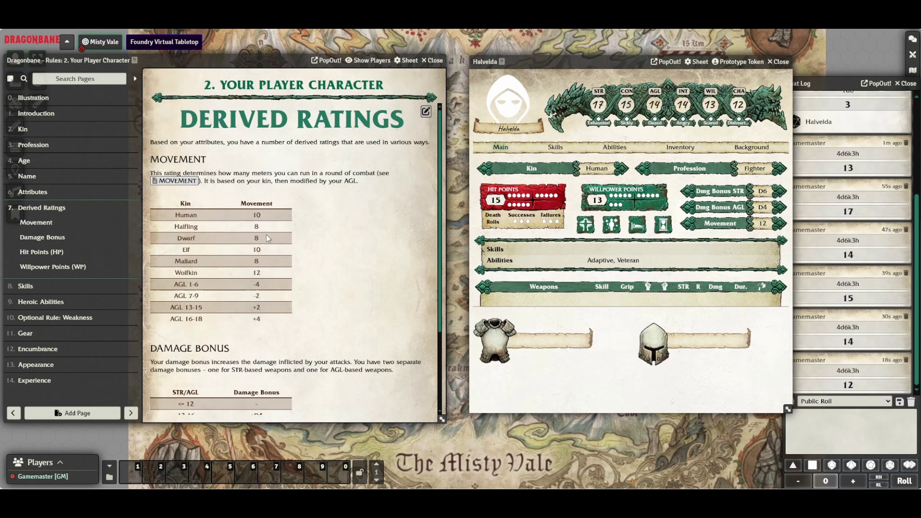
pyautogui.scroll(-1, 335, 237)
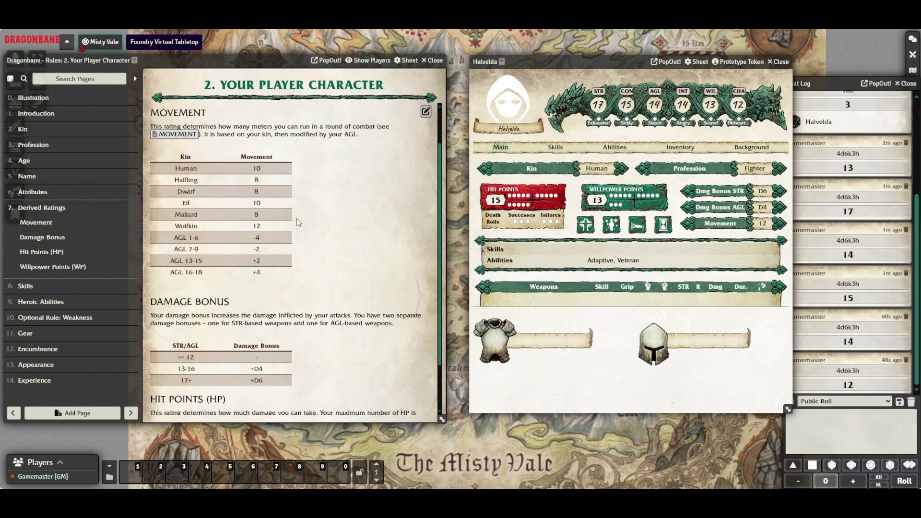
pyautogui.click(42, 285)
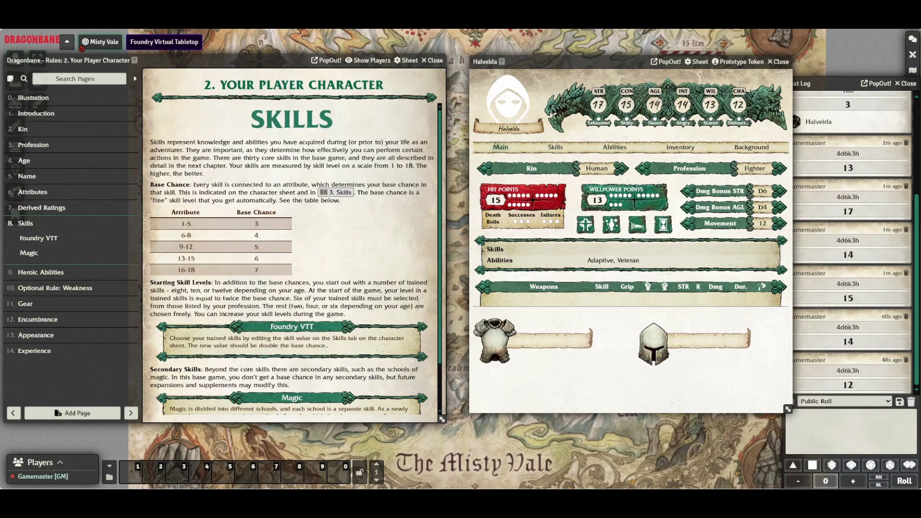
pyautogui.click(560, 152)
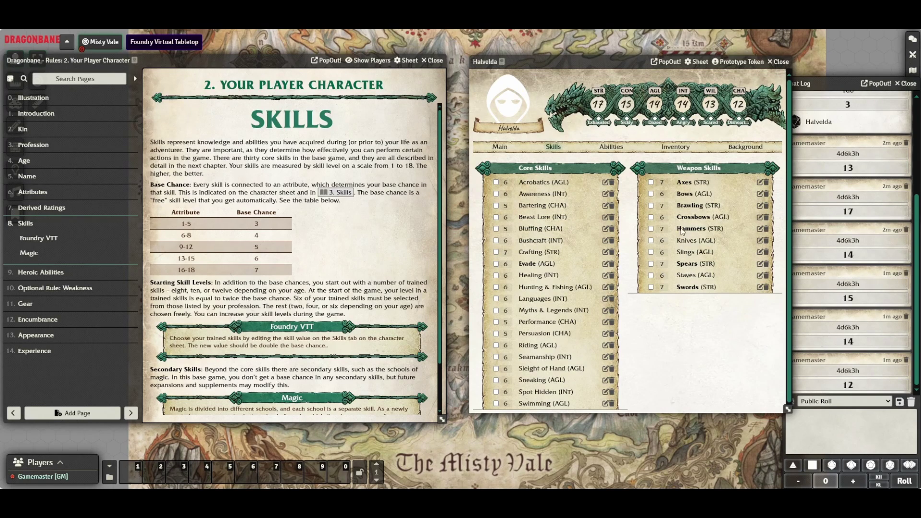
# Step: Examine the Effects of Age table, including trained skills and attribute modifiers for Young, Adult and Old
pyautogui.click(25, 161)
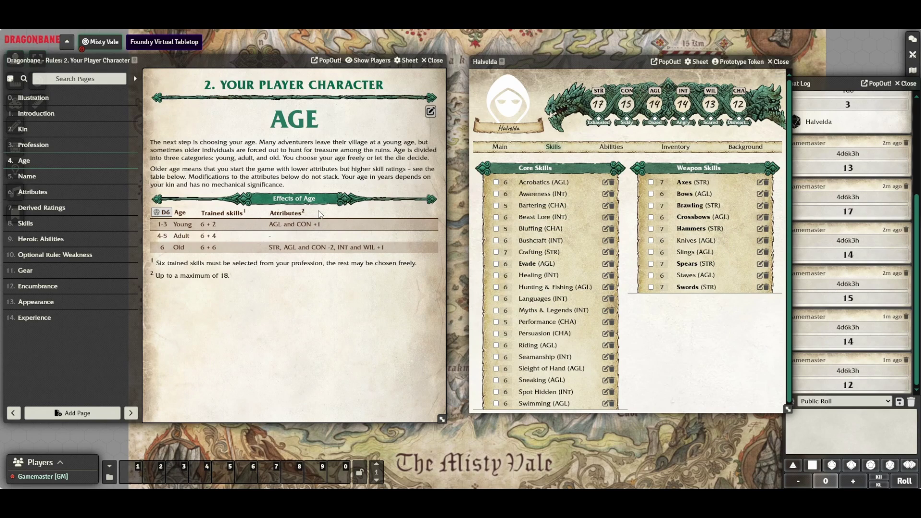
pyautogui.moveTo(267, 225); pyautogui.dragTo(338, 221)
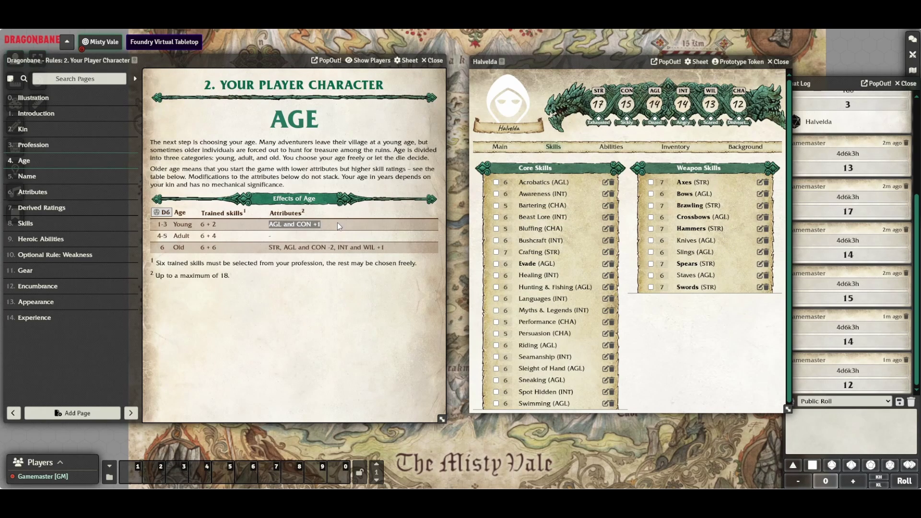
pyautogui.click(338, 222)
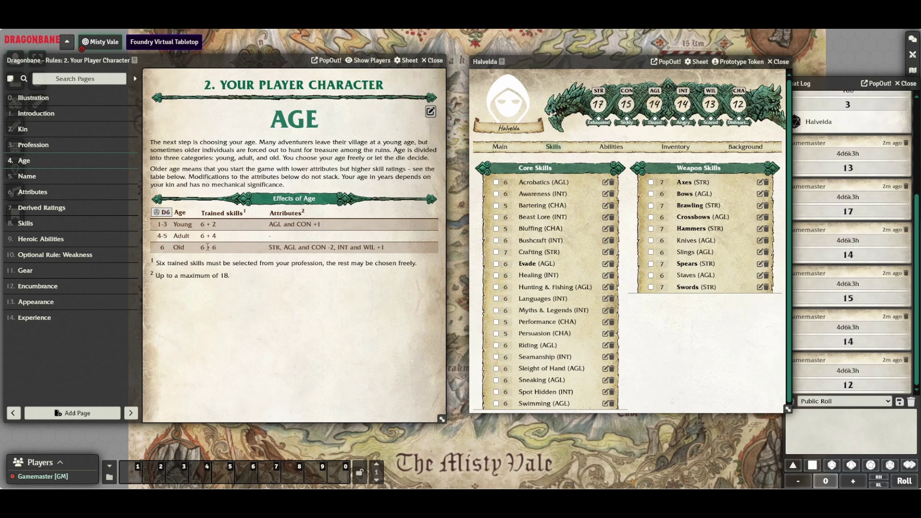
pyautogui.moveTo(198, 248); pyautogui.dragTo(218, 247)
pyautogui.click(299, 245)
pyautogui.moveTo(343, 249); pyautogui.dragTo(408, 249)
pyautogui.click(390, 273)
# Step: Roll the D6 for age and set the character's age to Young, applying its +1 to AGL and CON
pyautogui.click(165, 213)
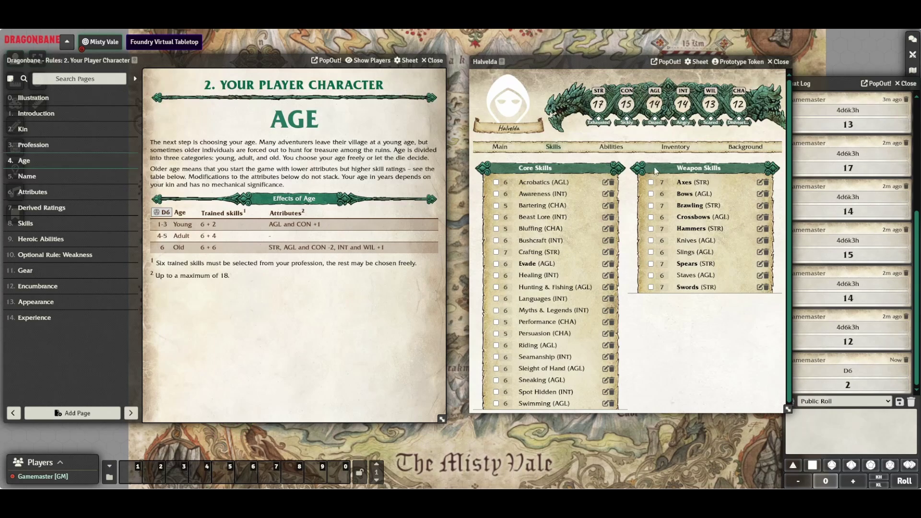
pyautogui.click(732, 152)
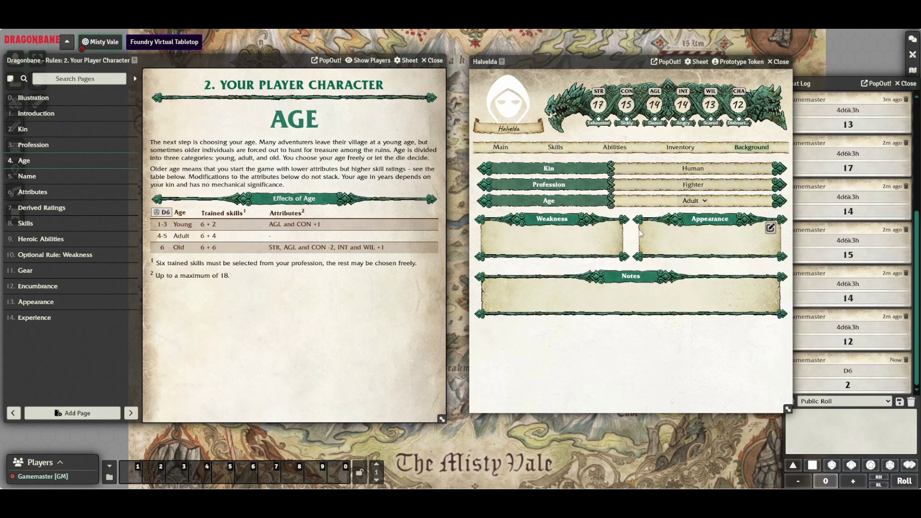
pyautogui.click(691, 215)
# Step: Review the character's main overview, abilities and skill list with the age modifiers applied
pyautogui.click(502, 148)
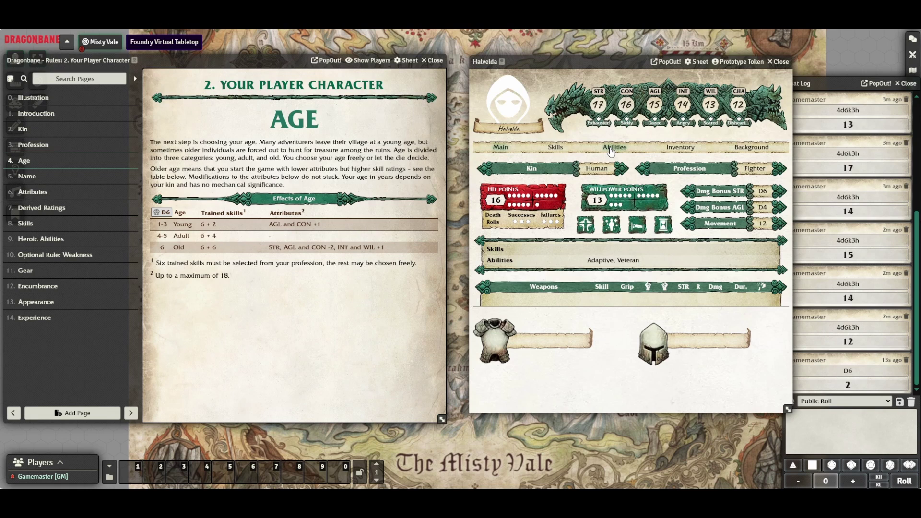
pyautogui.click(610, 150)
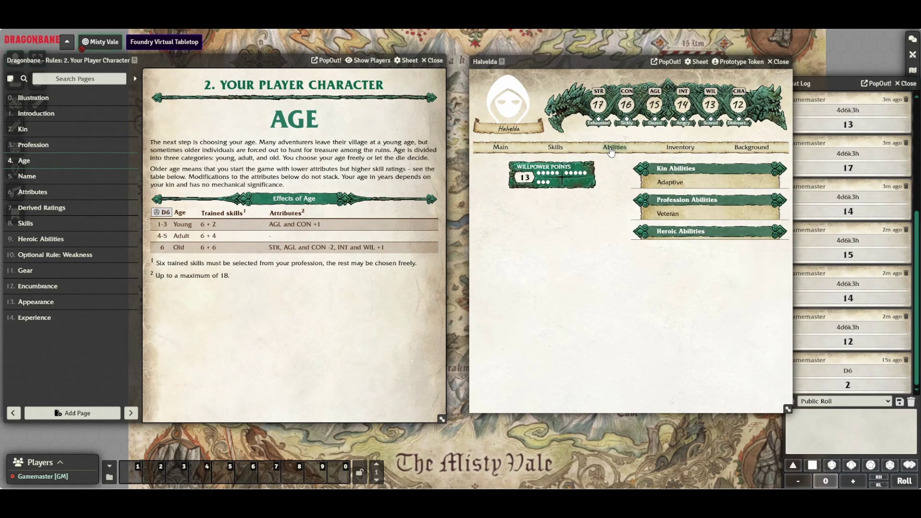
pyautogui.click(560, 150)
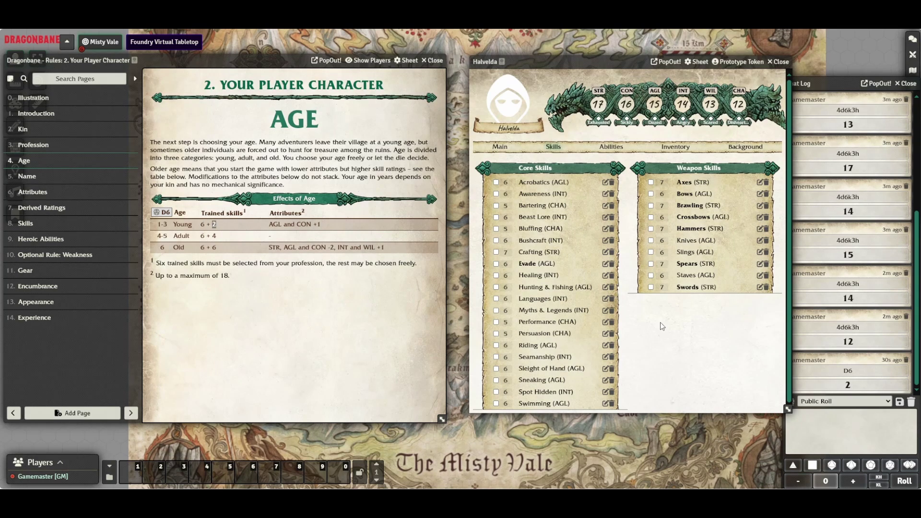
# Step: Set the trained skill levels of Swords, Evade and Brawling to 14 on the character sheet
pyautogui.click(660, 287)
pyautogui.press('Return')
pyautogui.click(508, 264)
pyautogui.press('Return')
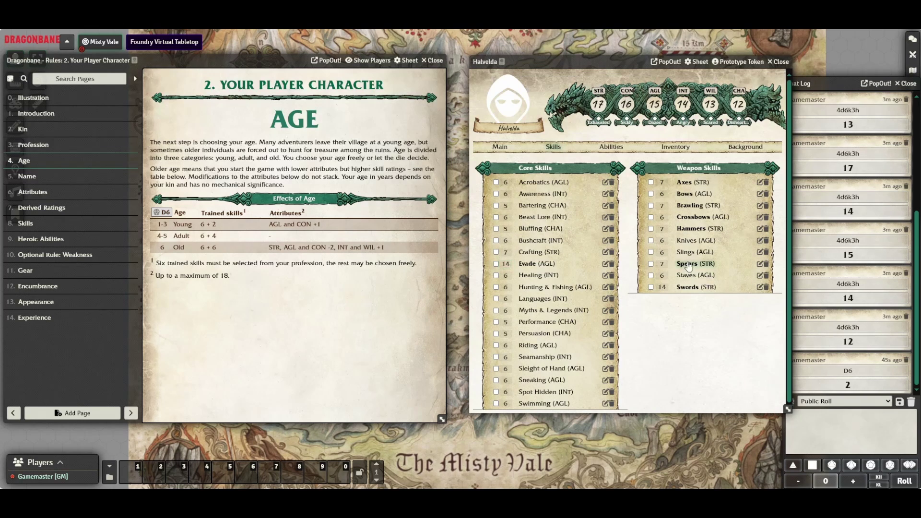
pyautogui.click(662, 205)
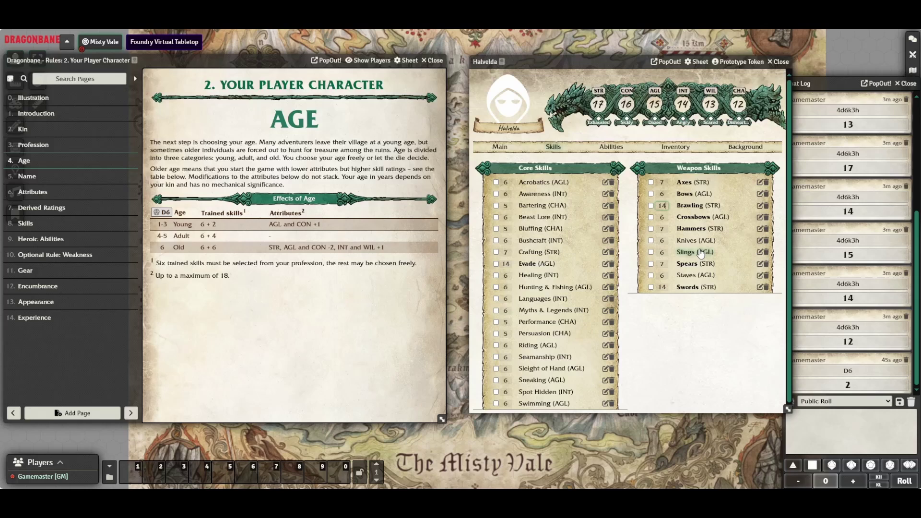
# Step: Set the Bows weapon skill to 12 and the Axes weapon skill to 14
pyautogui.click(661, 194)
pyautogui.write('12')
pyautogui.click(664, 182)
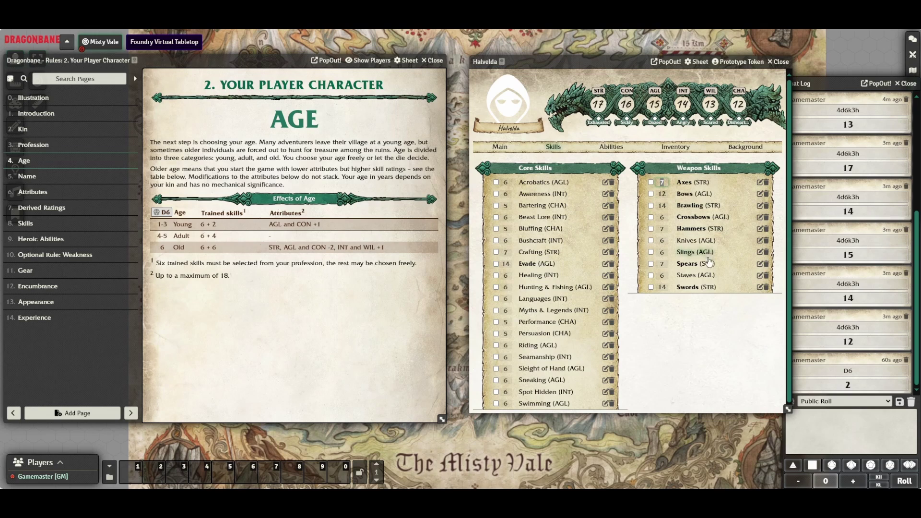
pyautogui.write('14')
pyautogui.click(749, 336)
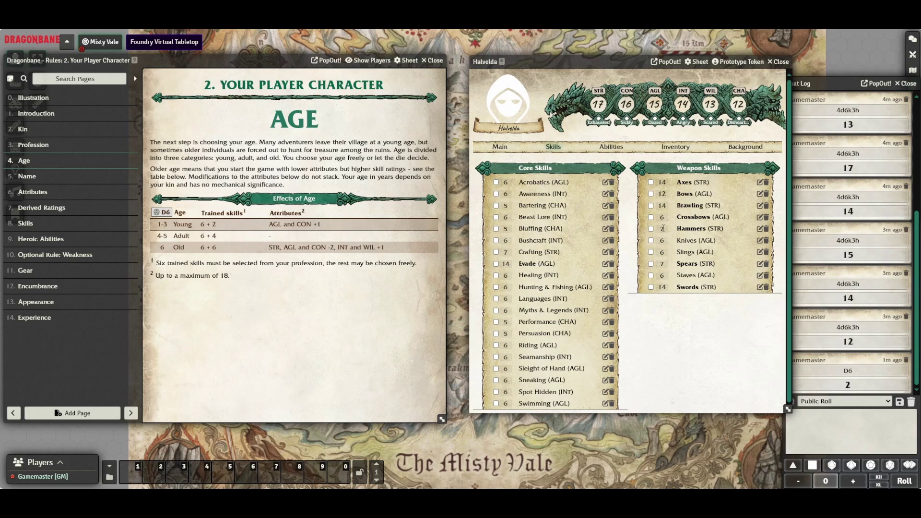
# Step: Set Spears to 14 and the core skills Awareness and Healing to 12, checking the trained skills in the main overview
pyautogui.click(660, 264)
pyautogui.press('BackSpace')
pyautogui.write('14')
pyautogui.press('Return')
pyautogui.click(505, 194)
pyautogui.click(684, 341)
pyautogui.click(698, 327)
pyautogui.click(498, 147)
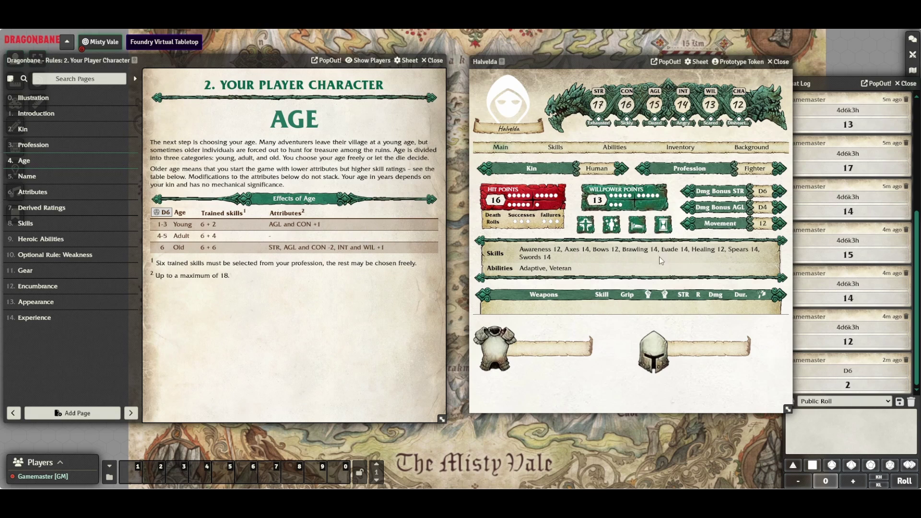
# Step: Mark the Evade skill for advancement and make its D20 advancement roll
pyautogui.click(554, 147)
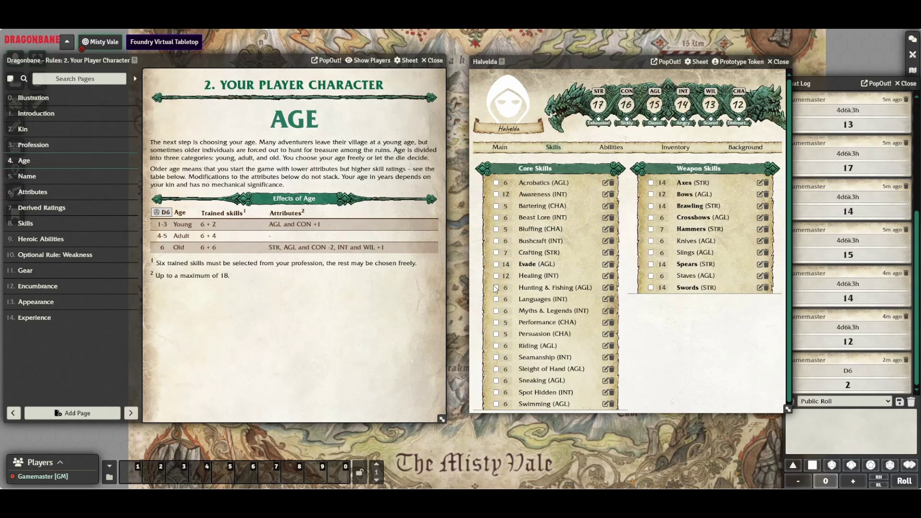
pyautogui.click(495, 264)
pyautogui.click(496, 265)
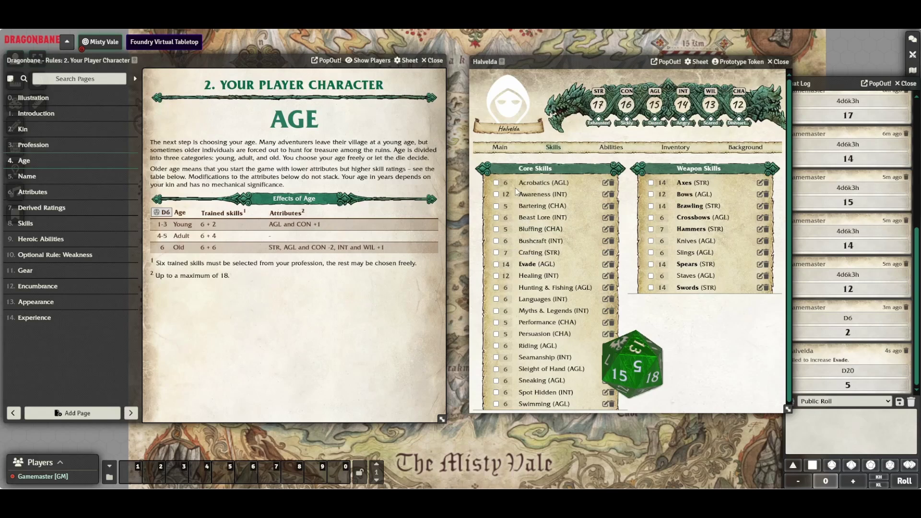
# Step: Read the Heroic Abilities rules and compare them with the character's kin and profession abilities, skills and main overview
pyautogui.click(488, 148)
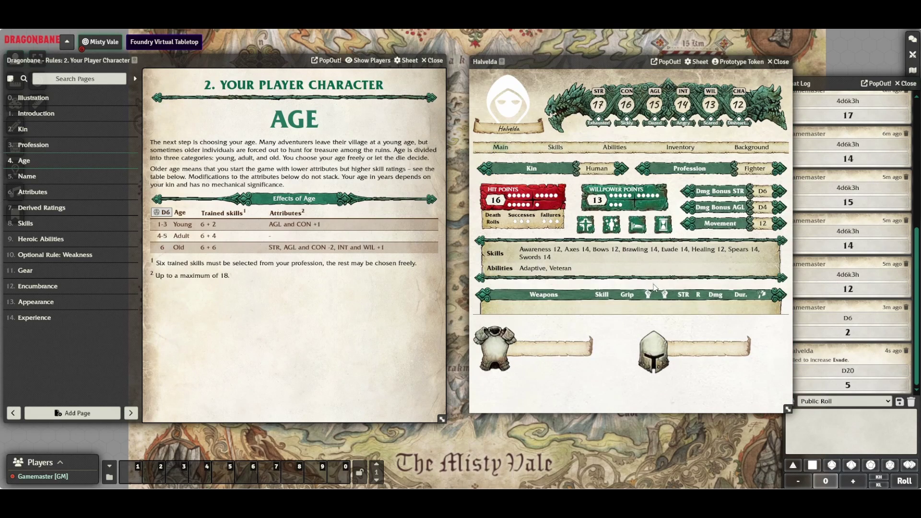
pyautogui.click(611, 148)
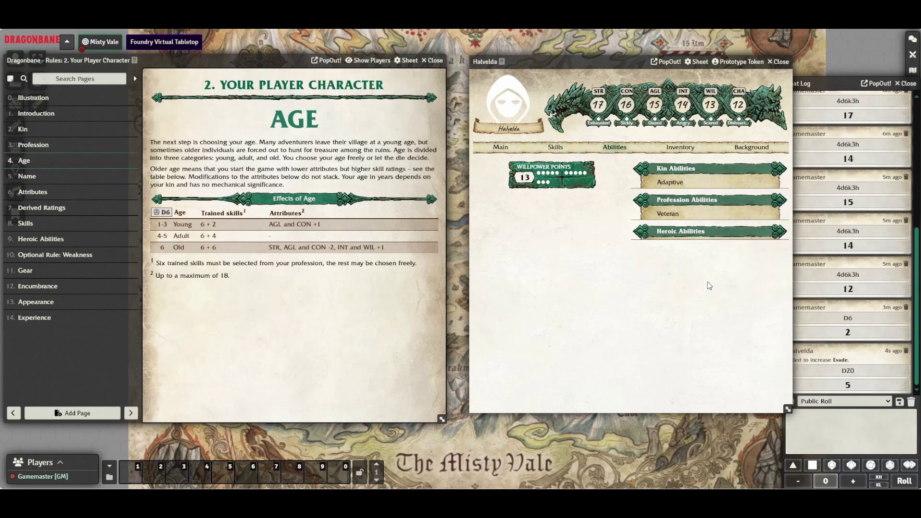
pyautogui.click(501, 145)
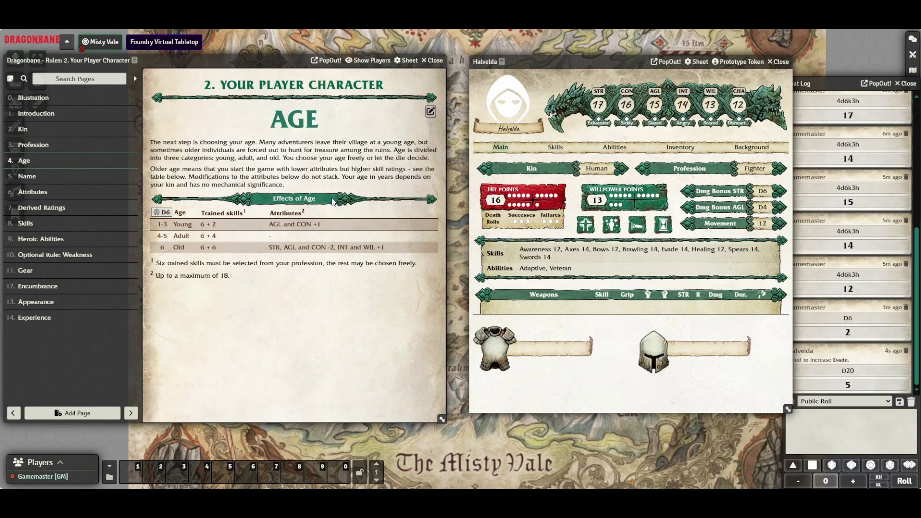
pyautogui.click(41, 239)
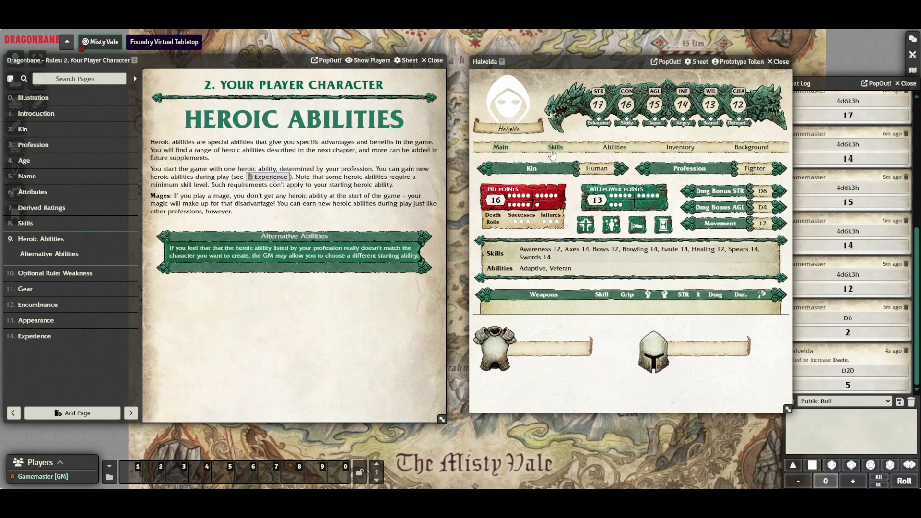
pyautogui.click(614, 147)
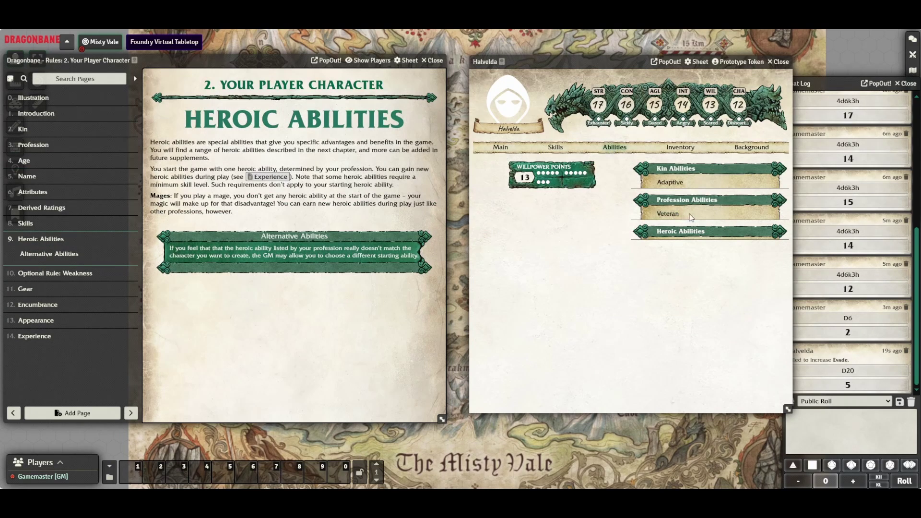
pyautogui.click(703, 186)
pyautogui.press('Escape')
pyautogui.click(500, 146)
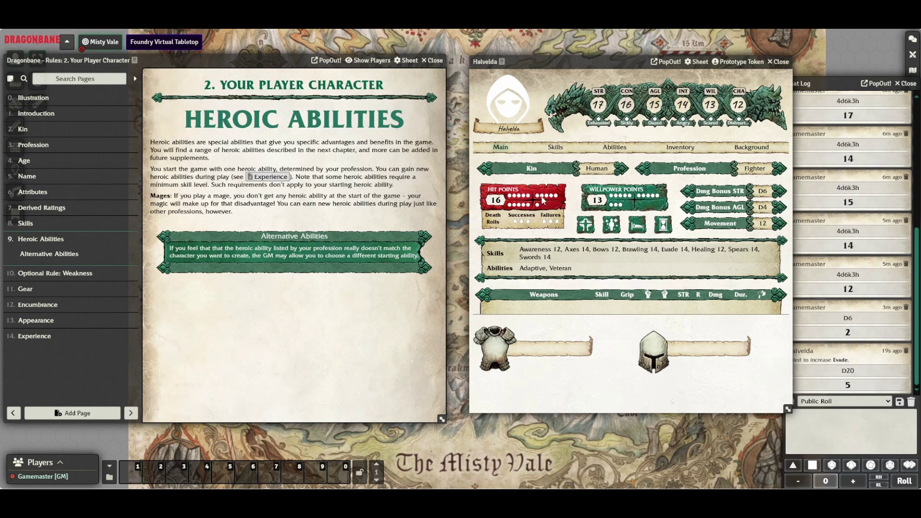
pyautogui.click(614, 148)
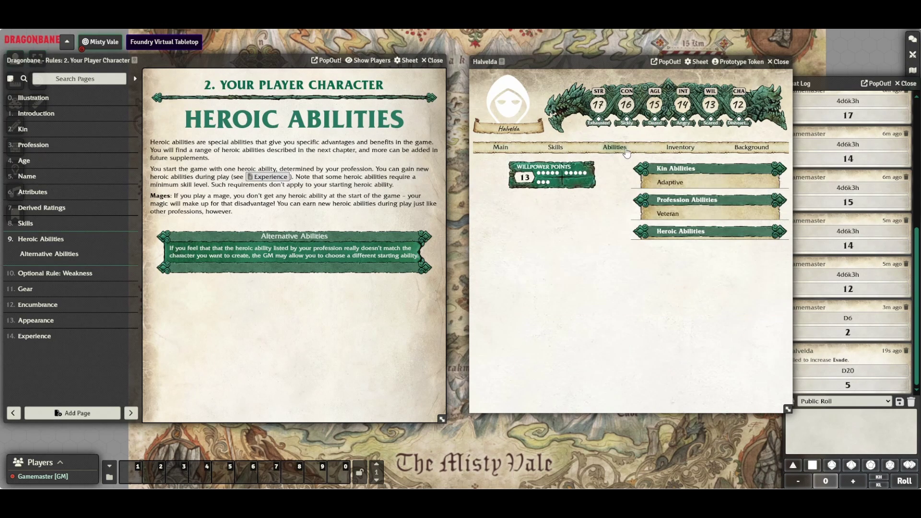
pyautogui.click(555, 148)
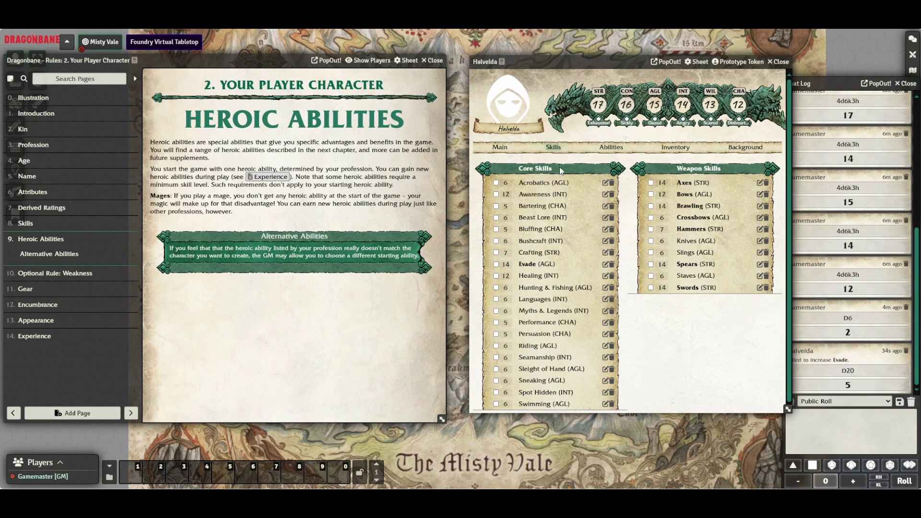
pyautogui.click(500, 147)
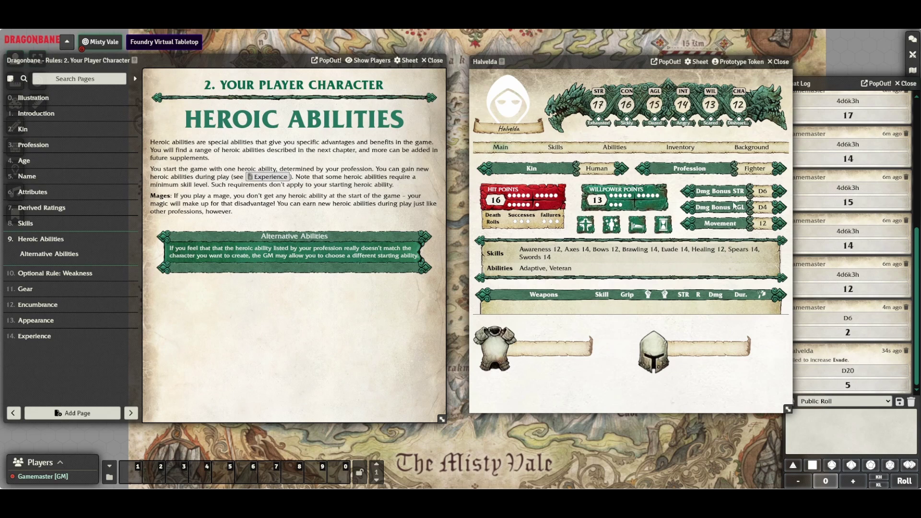
pyautogui.click(614, 147)
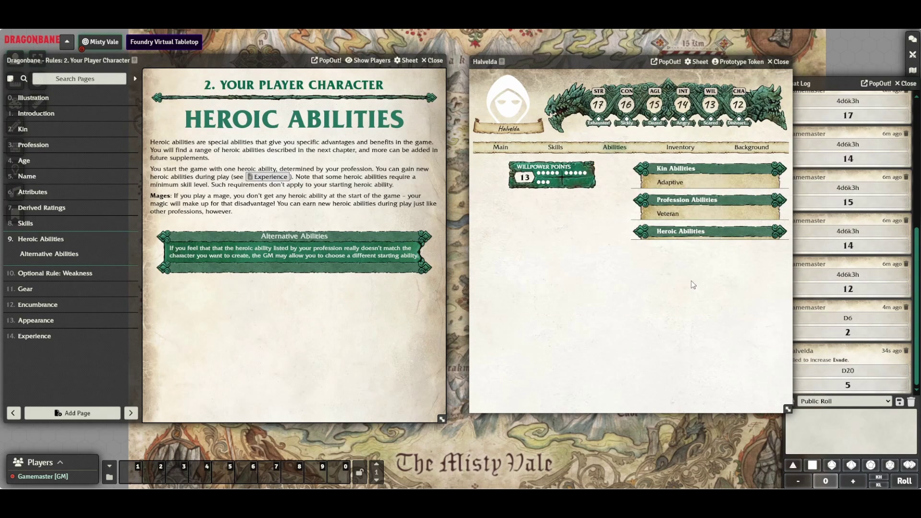
pyautogui.click(500, 148)
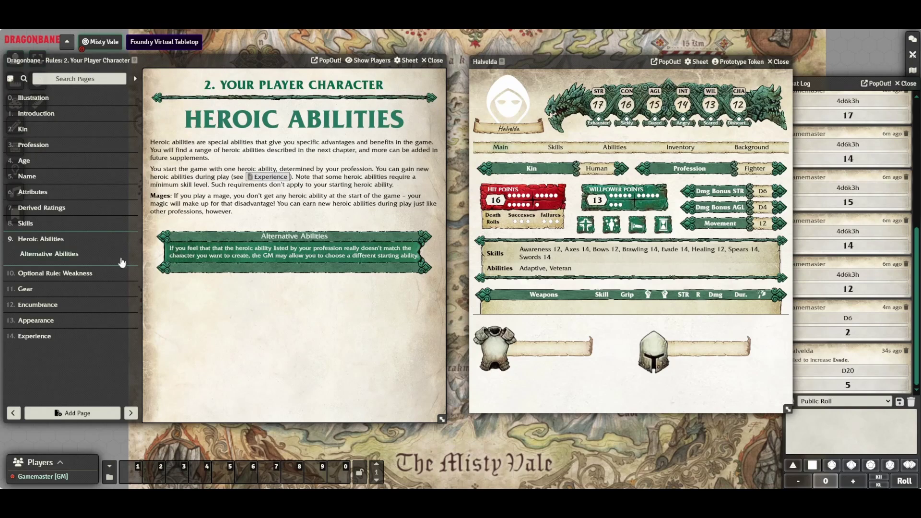
# Step: Roll 1D20 on the Weakness table of the optional rule
pyautogui.click(50, 274)
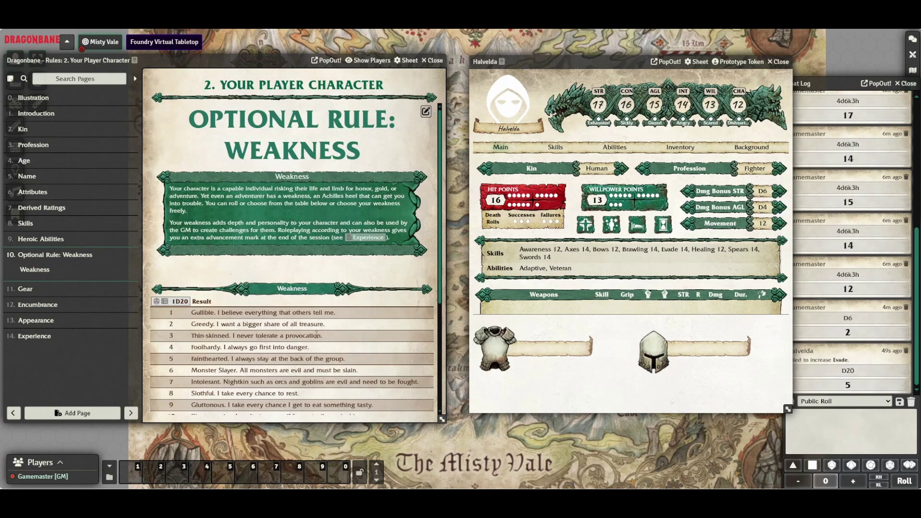
pyautogui.scroll(-3, 382, 297)
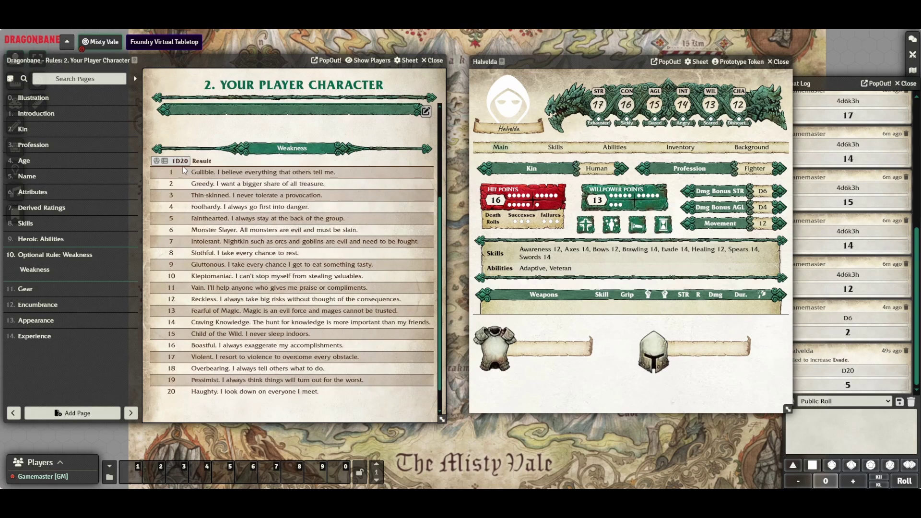
pyautogui.click(157, 160)
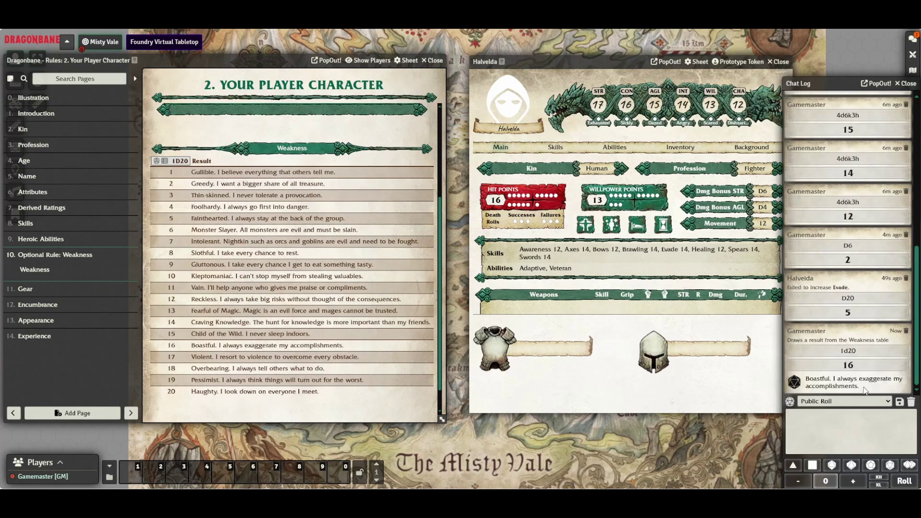
# Step: Copy the rolled result "Boastful. I always exaggerate my accomplishments." into the Weakness section of the character's background
pyautogui.moveTo(828, 383); pyautogui.dragTo(805, 378)
pyautogui.hotkey('ctrl', 'c')
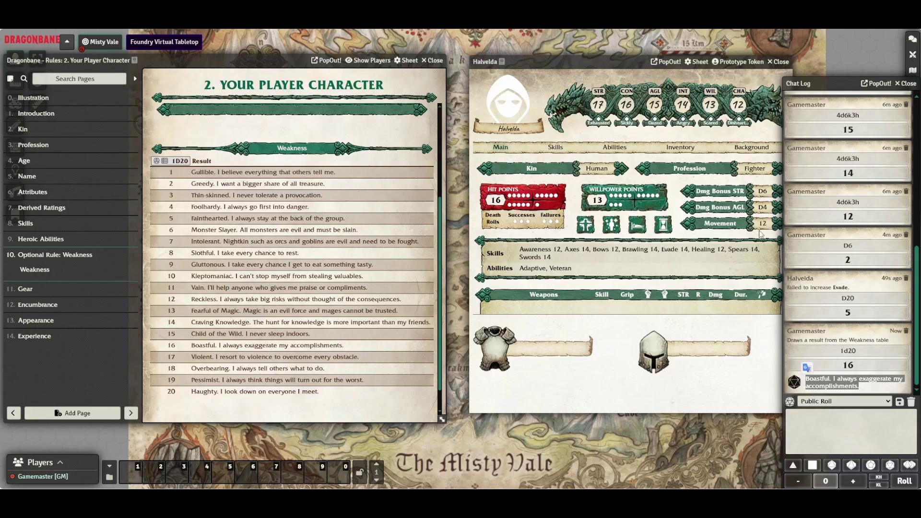
pyautogui.click(734, 156)
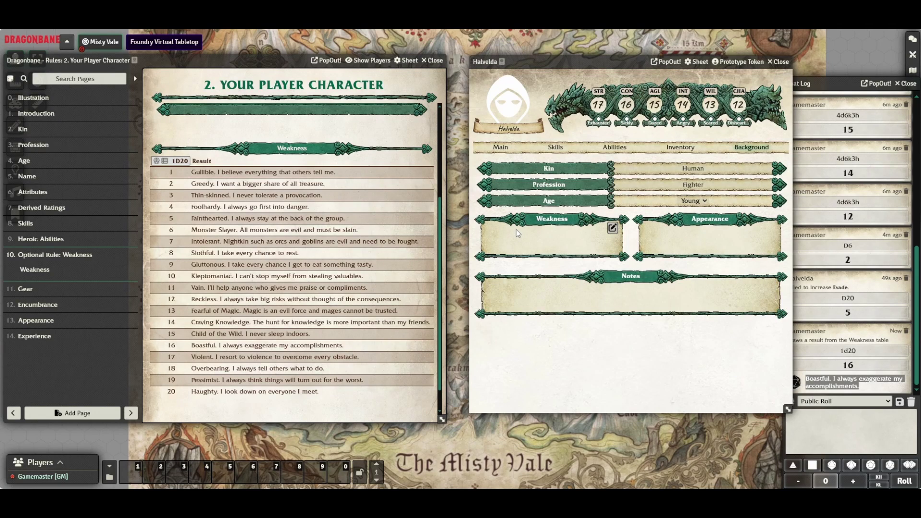
pyautogui.click(611, 229)
pyautogui.hotkey('ctrl', 'v')
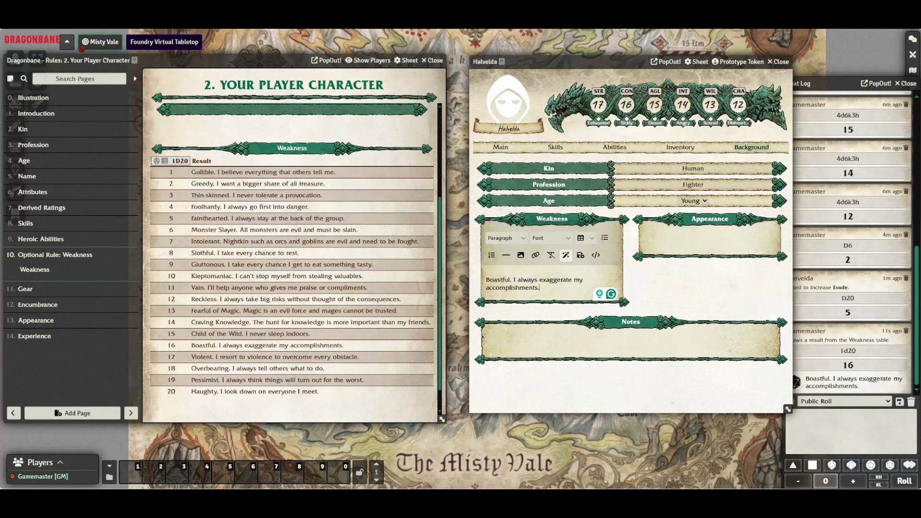
# Step: Roll 1D20 twice on the Appearance table in the rules
pyautogui.click(34, 335)
pyautogui.scroll(-1, 316, 297)
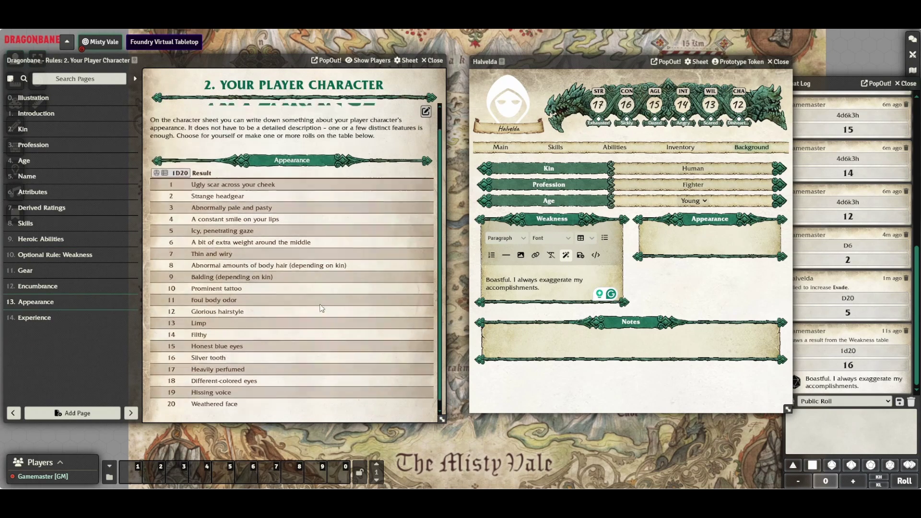
pyautogui.click(173, 165)
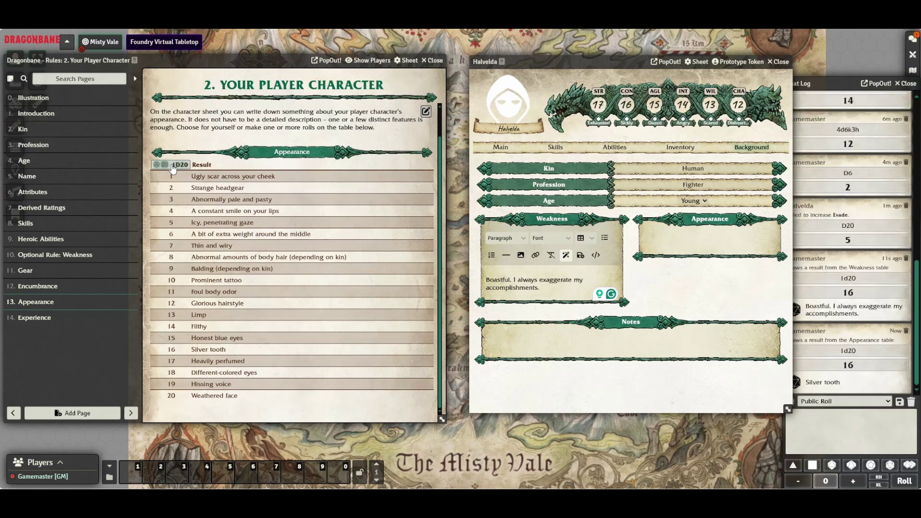
pyautogui.click(173, 167)
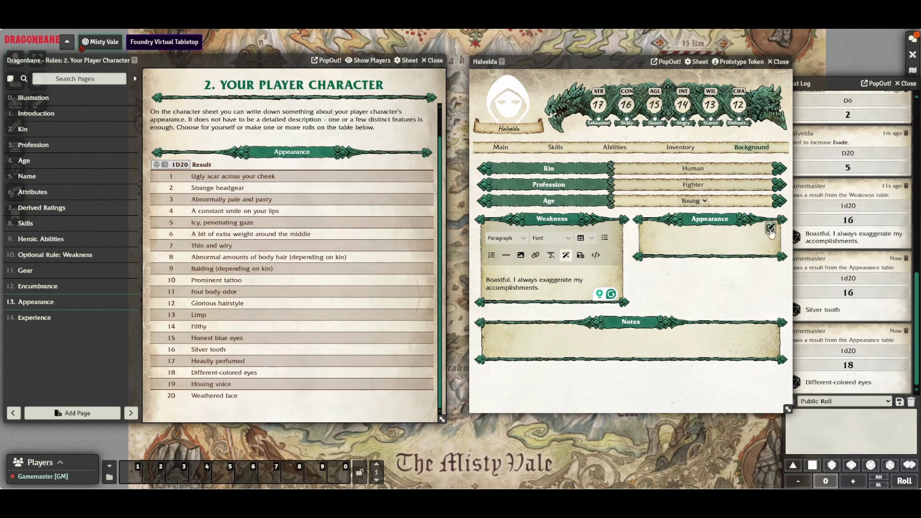
# Step: Enter "Silver tooth" and "Diff coloured eyes" on separate lines as the character's appearance, and return to the main overview
pyautogui.click(770, 230)
pyautogui.write('Si')
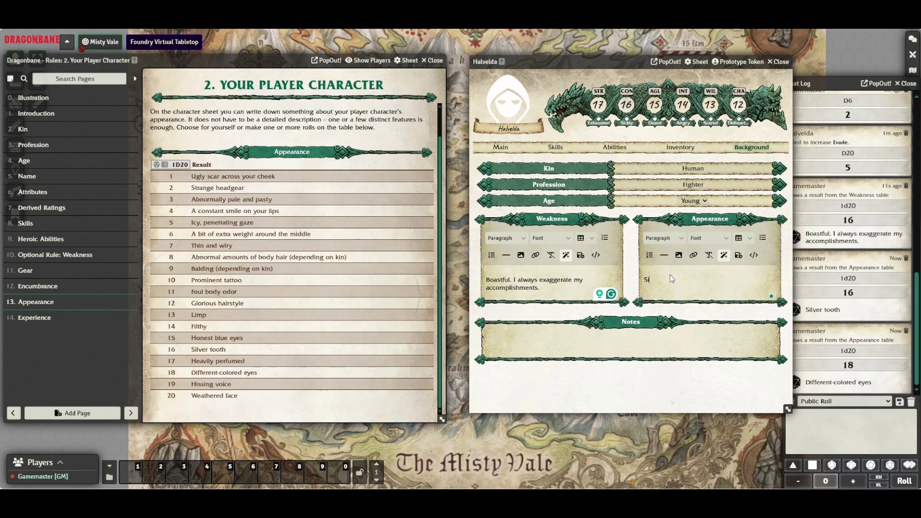
pyautogui.write('h')
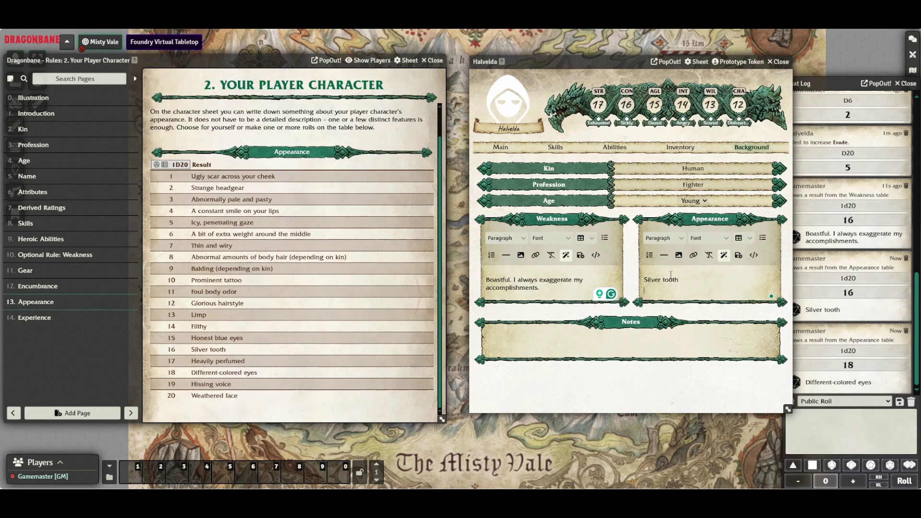
pyautogui.press('Return')
pyautogui.write('Diff coloured eyes')
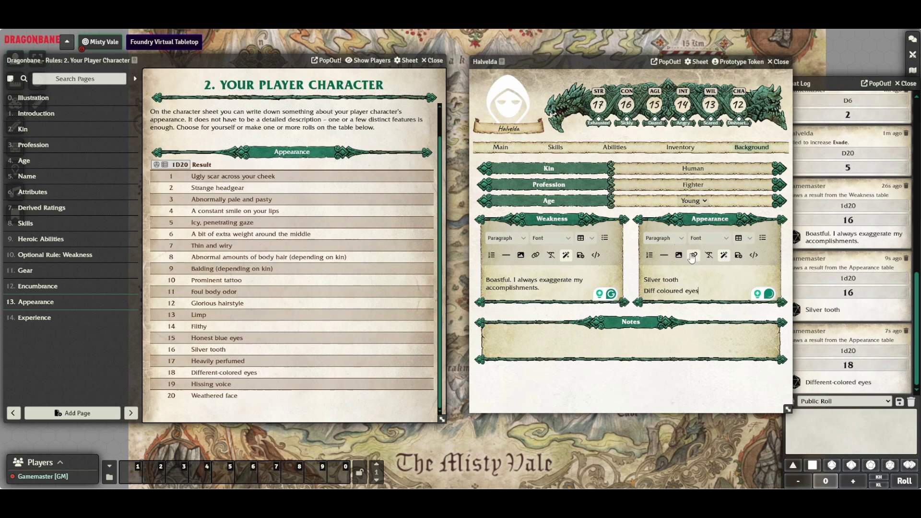
pyautogui.click(498, 148)
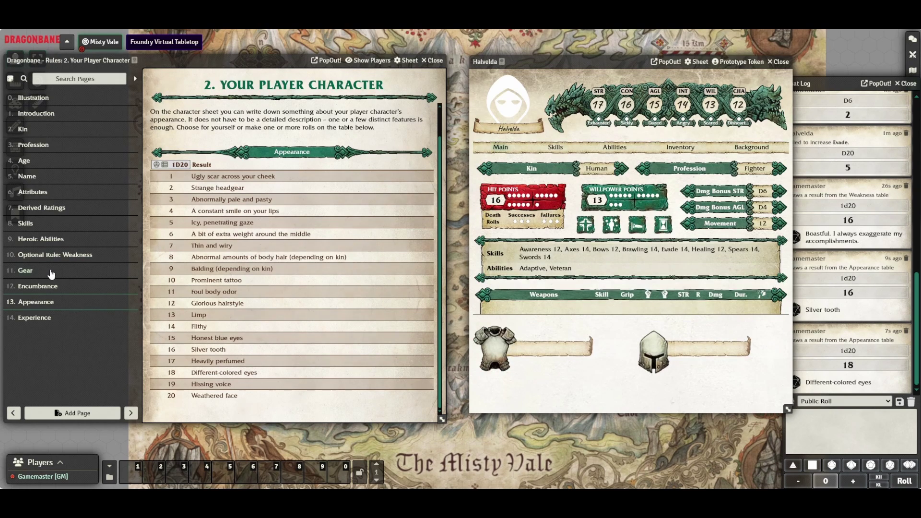
# Step: Consult the Gear rules, find the Fighter section of the Profession rules and roll 1D6 on its nickname table
pyautogui.click(51, 274)
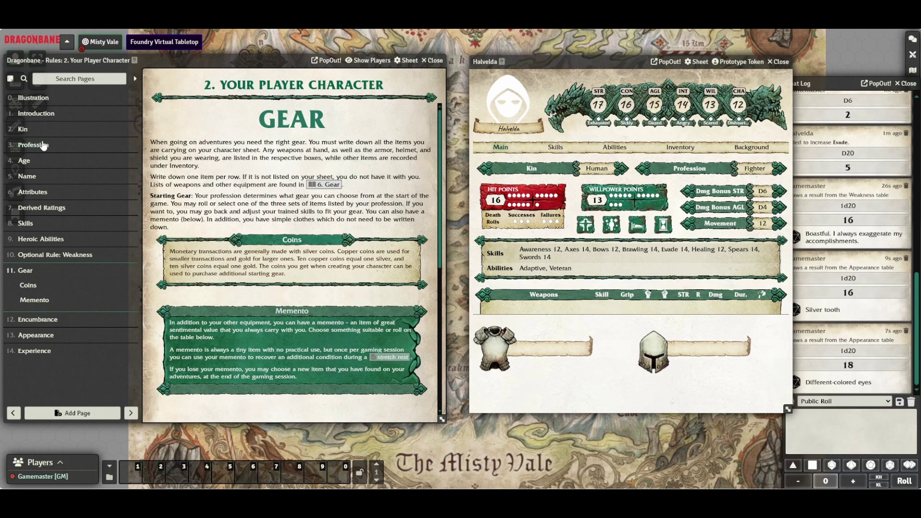
pyautogui.click(41, 144)
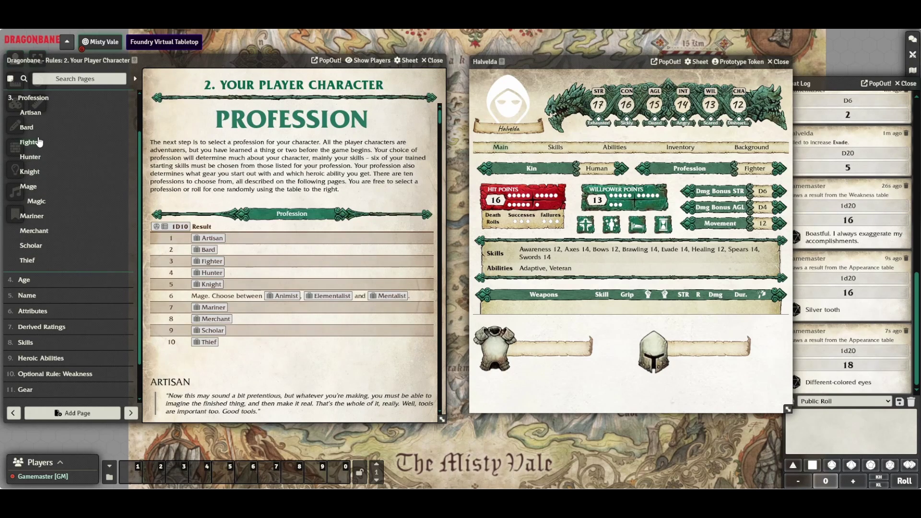
pyautogui.click(38, 143)
pyautogui.scroll(-3, 292, 240)
pyautogui.scroll(-5, 283, 240)
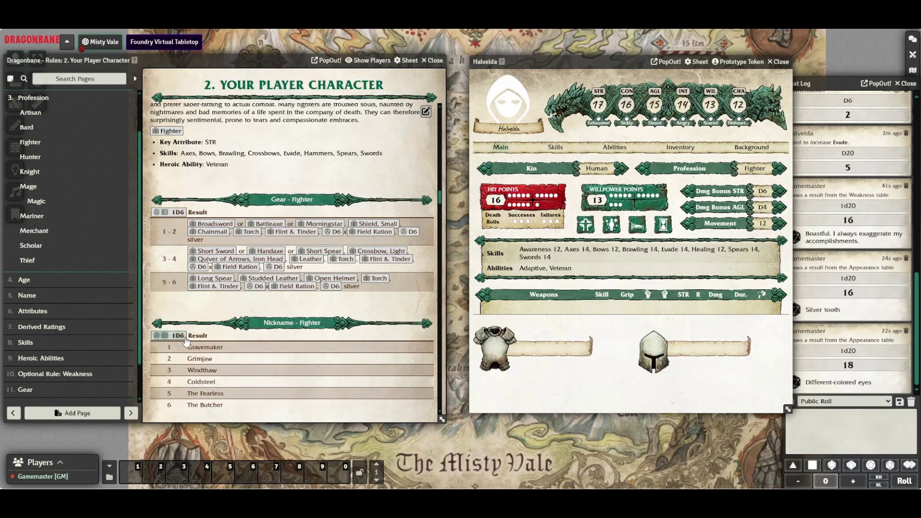
pyautogui.click(185, 338)
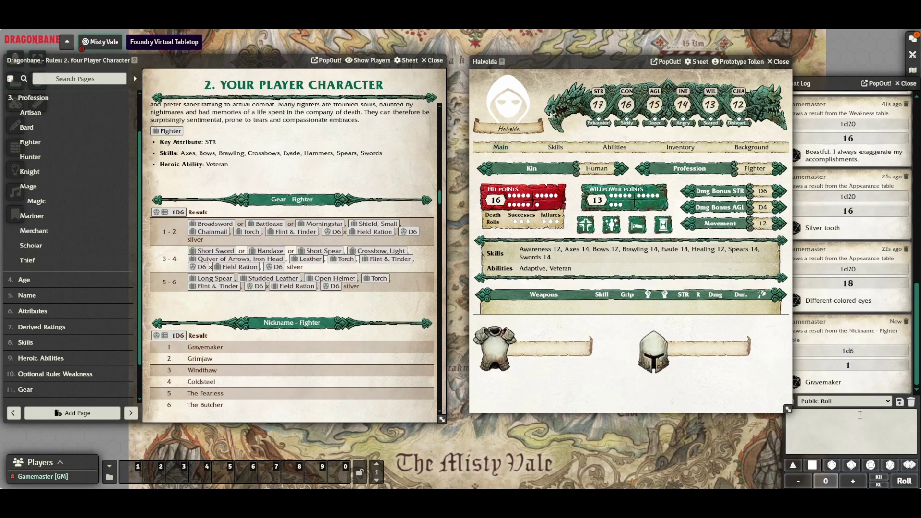
# Step: Append "The Gravemaker" to the character's name and roll 1D6 on the Gear - Fighter table
pyautogui.click(535, 130)
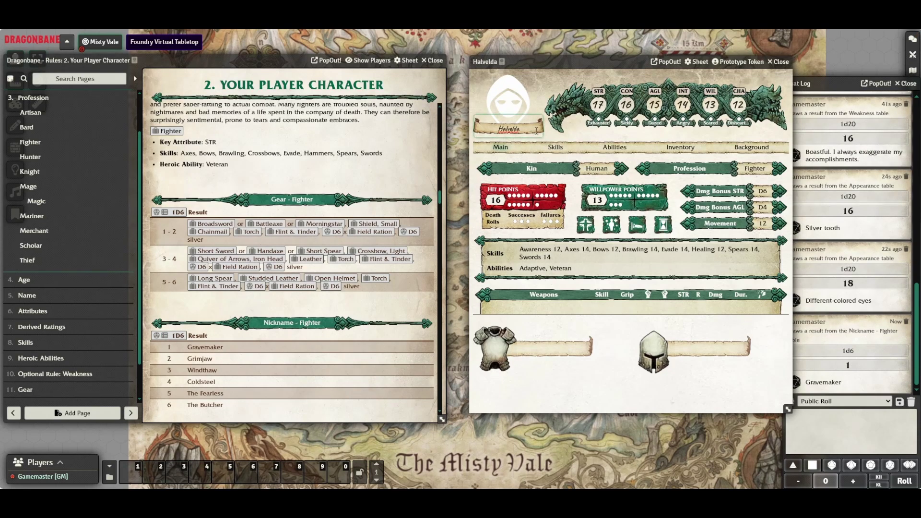
pyautogui.write('The Gravemaker')
pyautogui.click(269, 308)
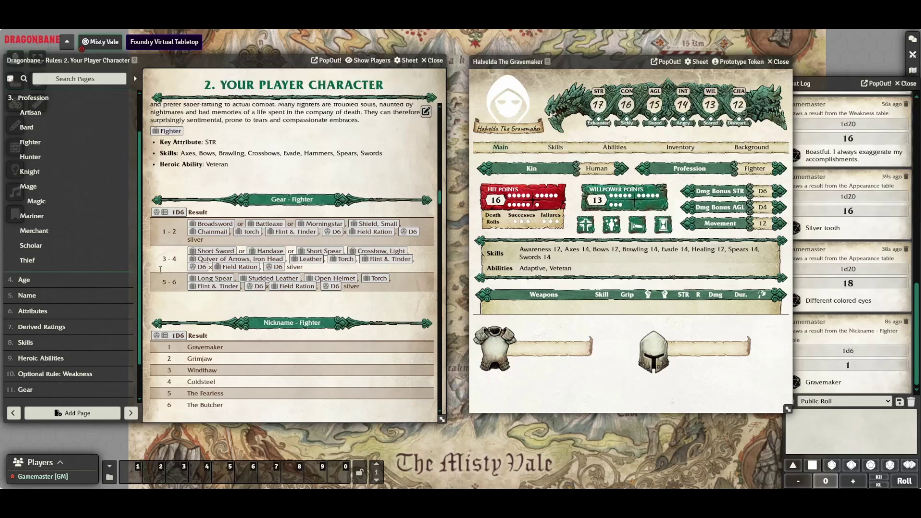
pyautogui.click(173, 214)
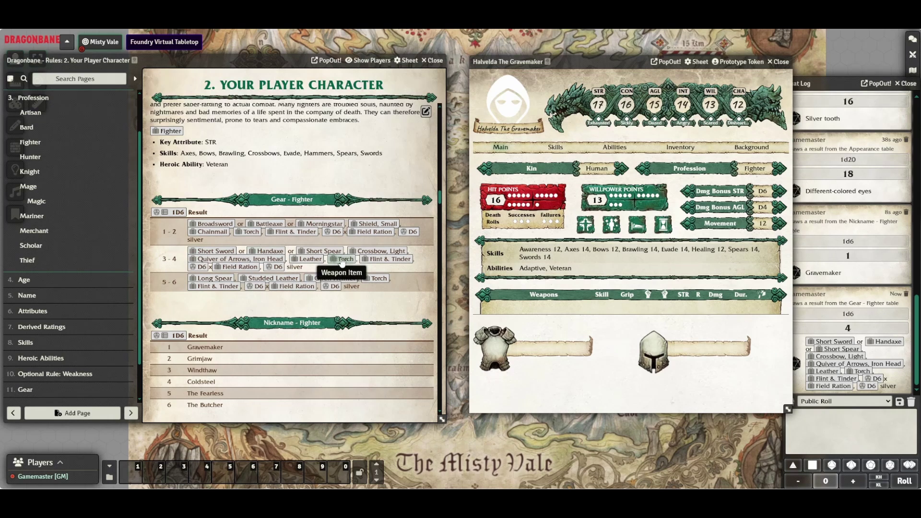
# Step: Compare the Short Sword and Handaxe details against the character's weapon skills, and return to the main overview
pyautogui.click(560, 148)
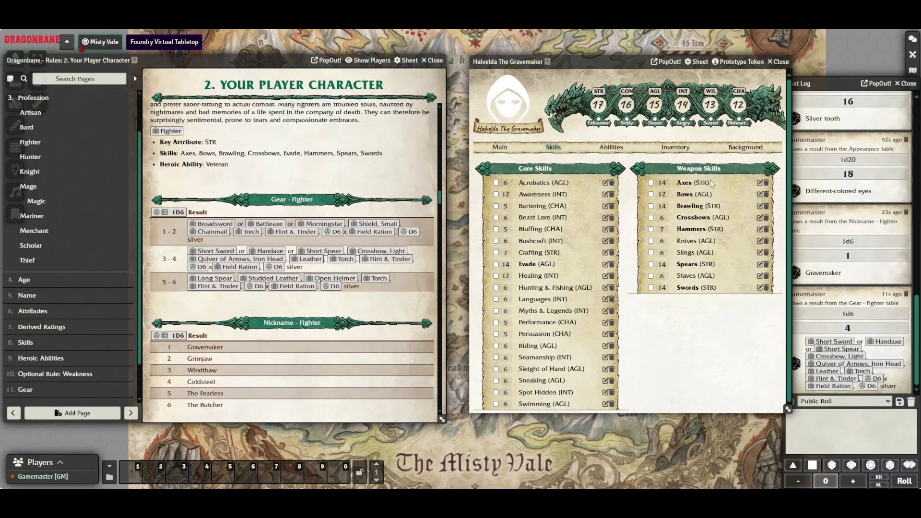
pyautogui.click(216, 251)
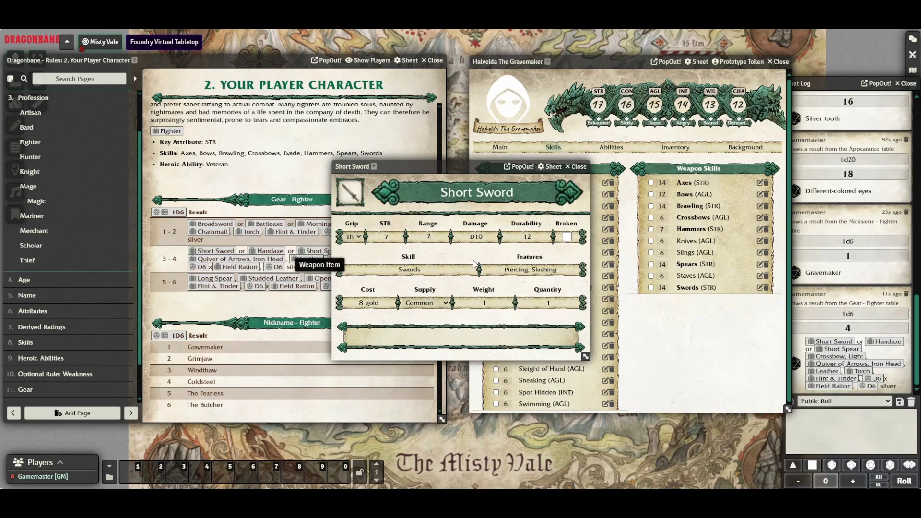
pyautogui.click(576, 167)
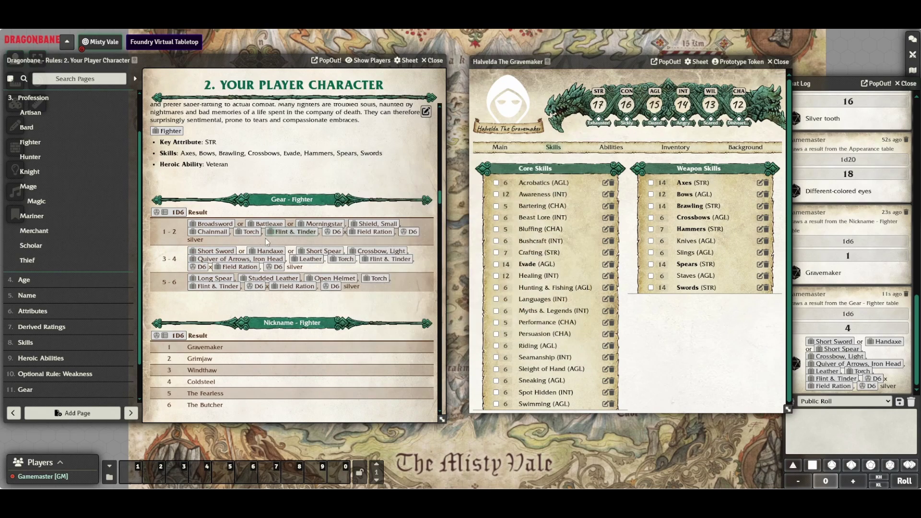
pyautogui.click(265, 252)
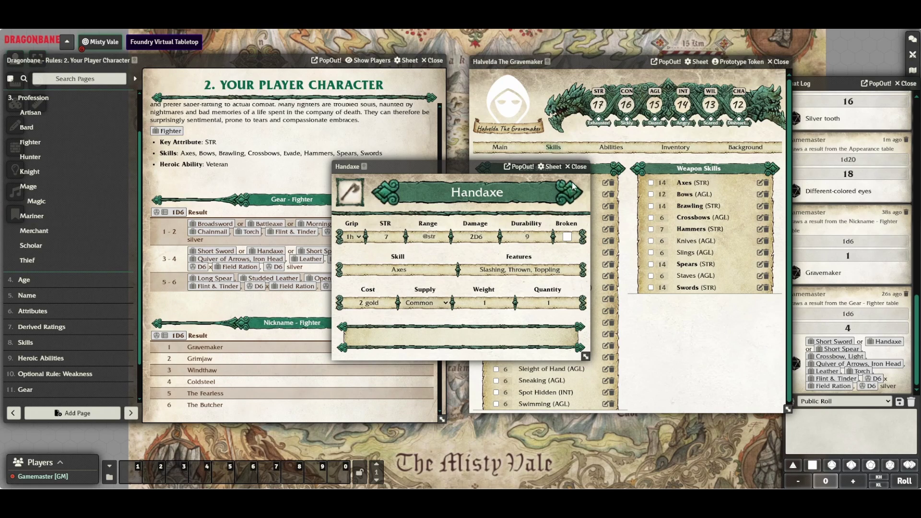
pyautogui.click(578, 166)
pyautogui.click(214, 253)
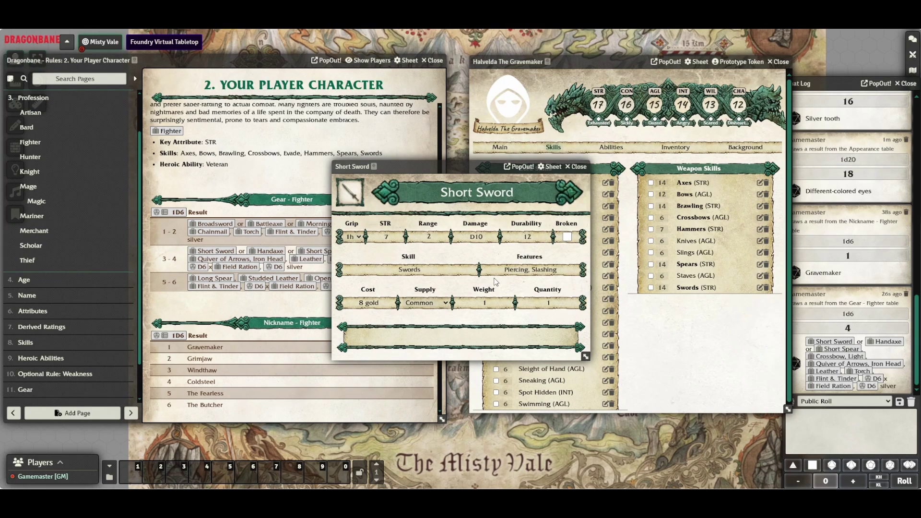
pyautogui.click(577, 167)
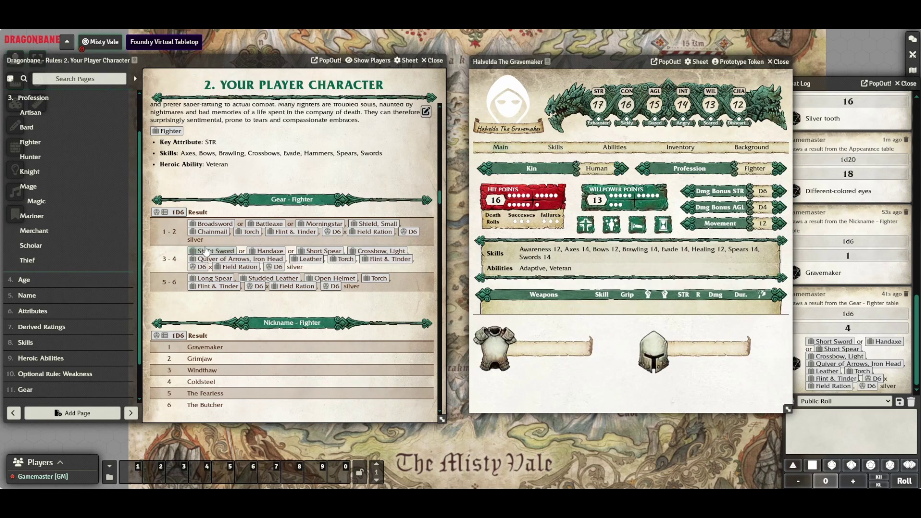
# Step: Add the Short Sword, Light Crossbow, Quiver of Arrows, Leather armor, Torch, Flint & Tinder and Field Ration from gear row 3-4 to the character
pyautogui.moveTo(205, 250); pyautogui.dragTo(600, 332)
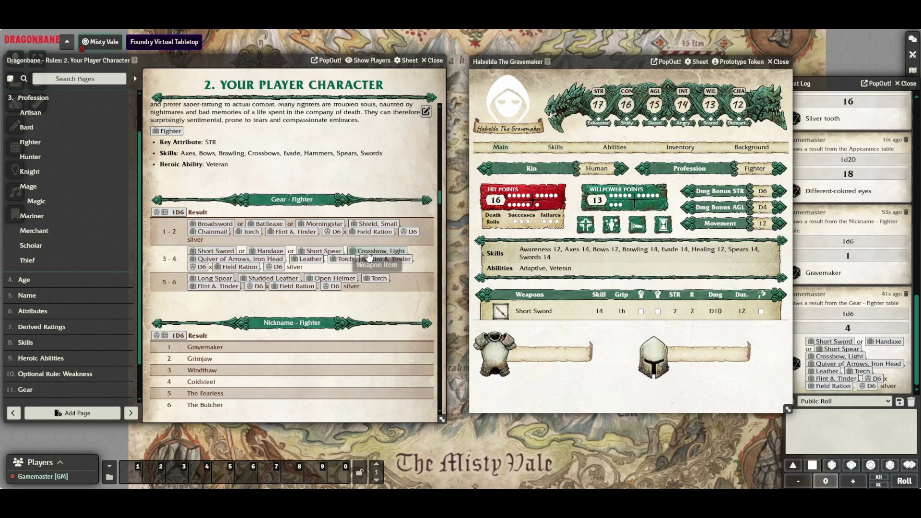
pyautogui.moveTo(378, 251); pyautogui.dragTo(606, 339)
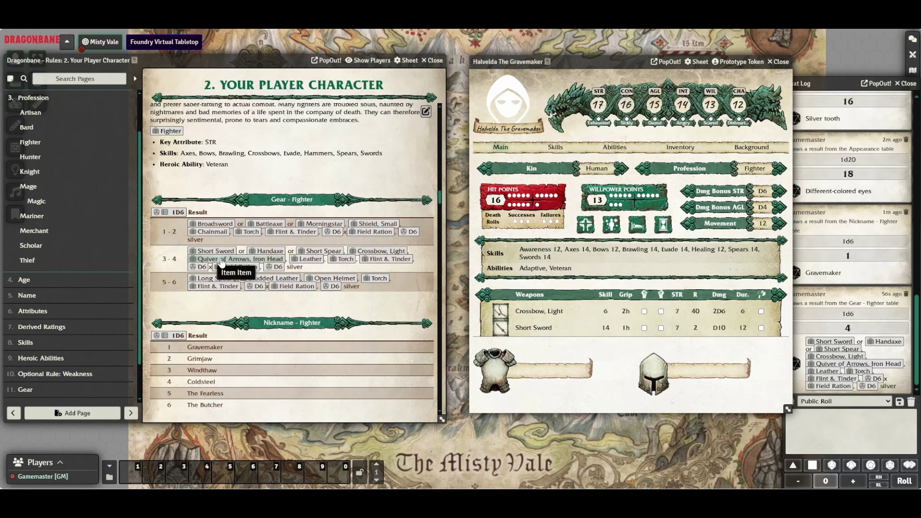
pyautogui.moveTo(222, 261); pyautogui.dragTo(605, 362)
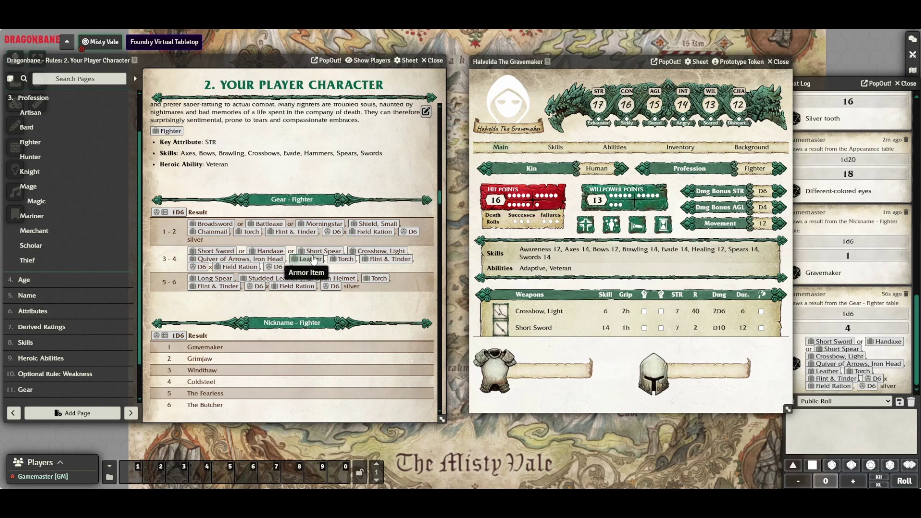
pyautogui.moveTo(313, 259); pyautogui.dragTo(571, 359)
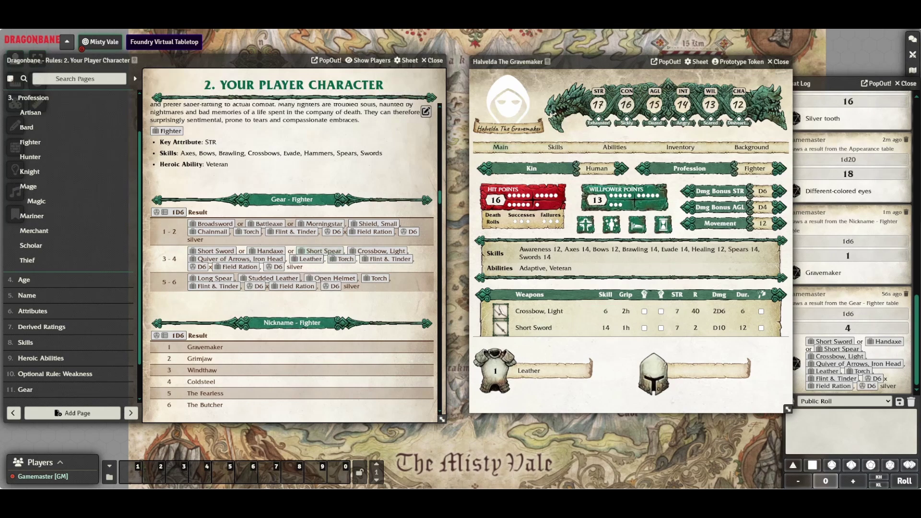
pyautogui.moveTo(344, 259); pyautogui.dragTo(623, 376)
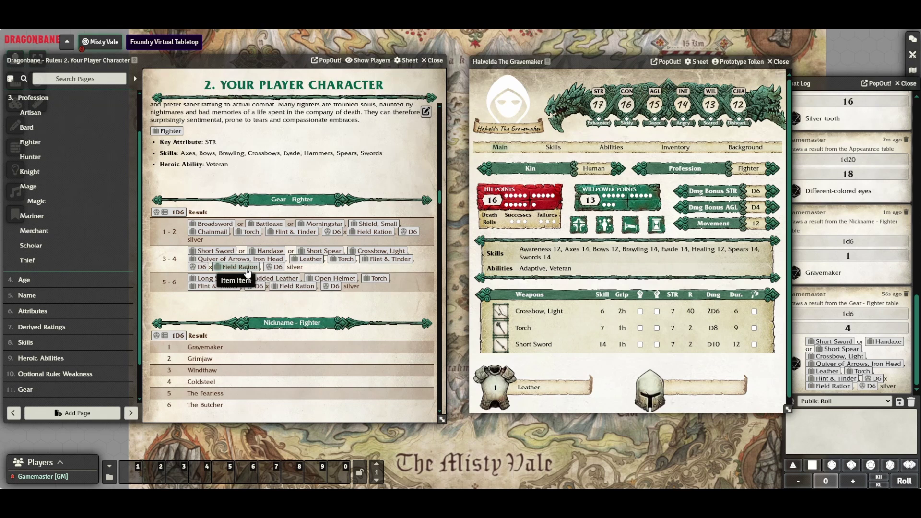
pyautogui.moveTo(244, 267); pyautogui.dragTo(626, 385)
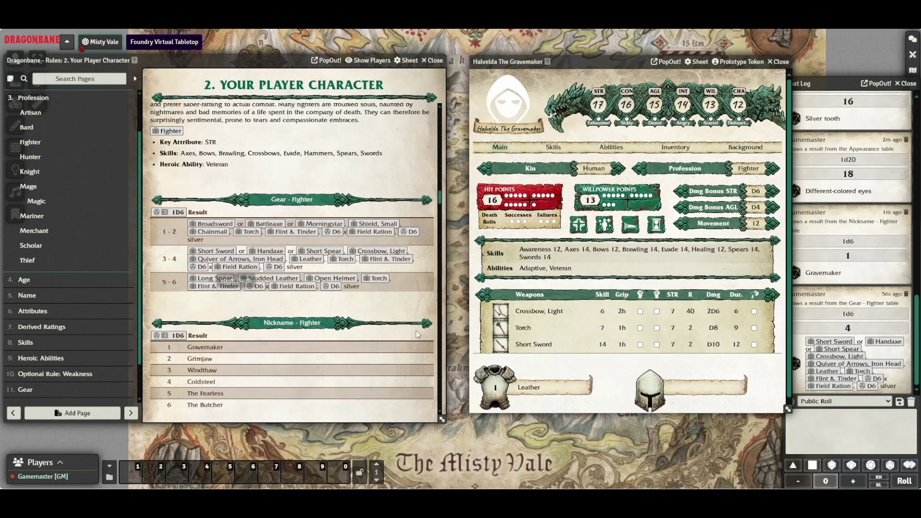
# Step: Roll a D6 each for the field rations and silver of gear row 3-4, and set the character's silver to 1
pyautogui.click(201, 267)
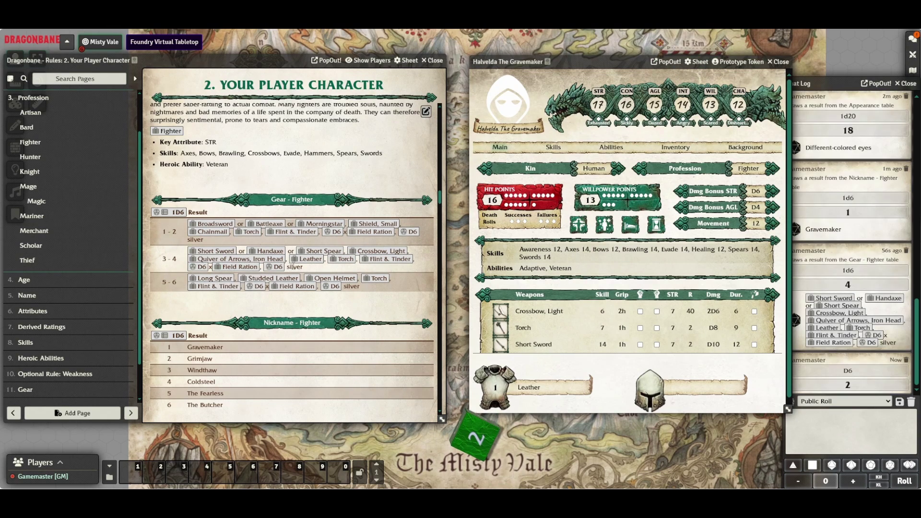
pyautogui.click(273, 268)
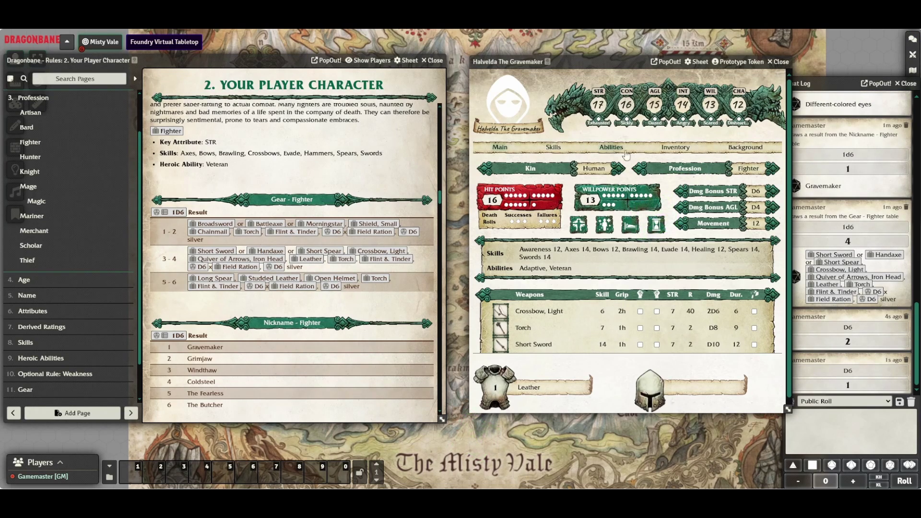
pyautogui.click(675, 147)
pyautogui.click(585, 316)
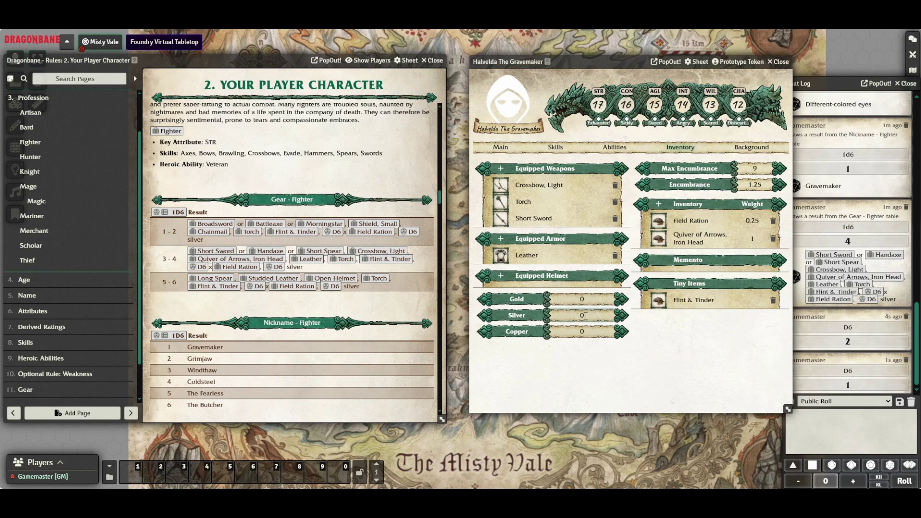
pyautogui.write('1')
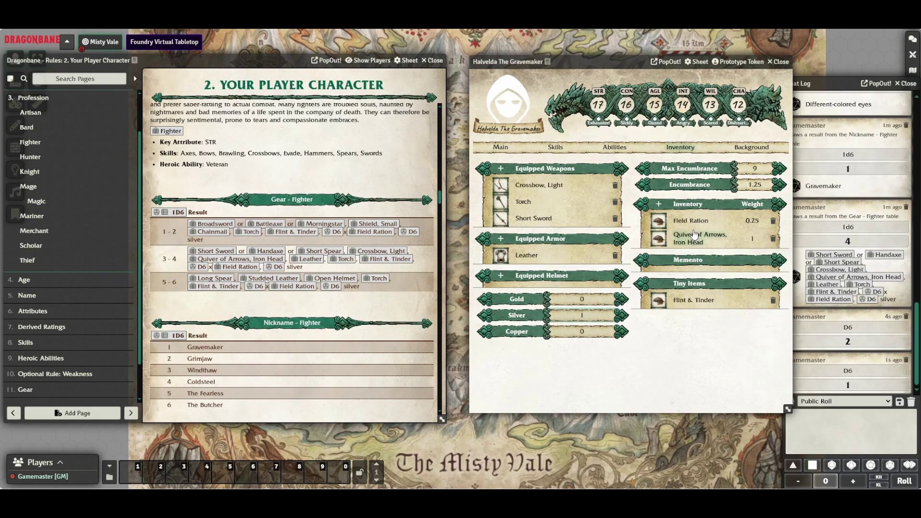
# Step: Set the quantity of the Field Ration in the inventory to 2 and return to the character's main overview
pyautogui.click(691, 220)
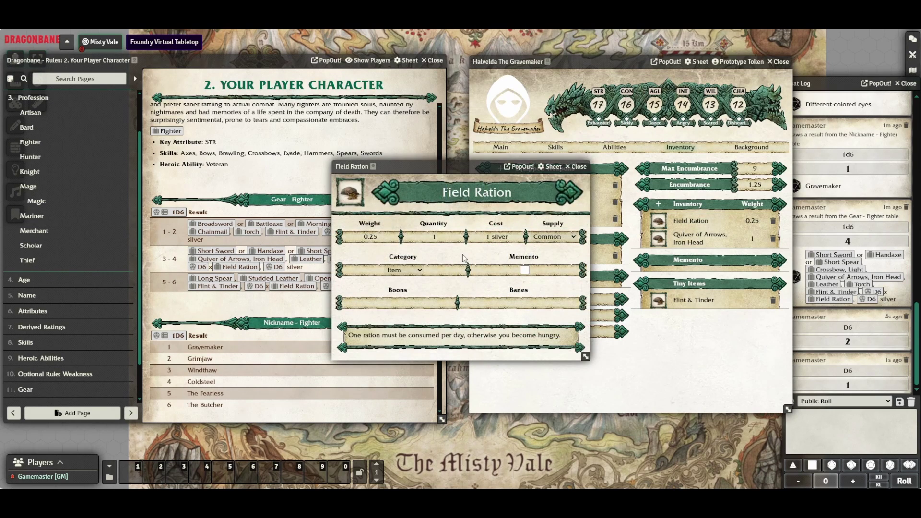
pyautogui.click(442, 237)
pyautogui.click(576, 167)
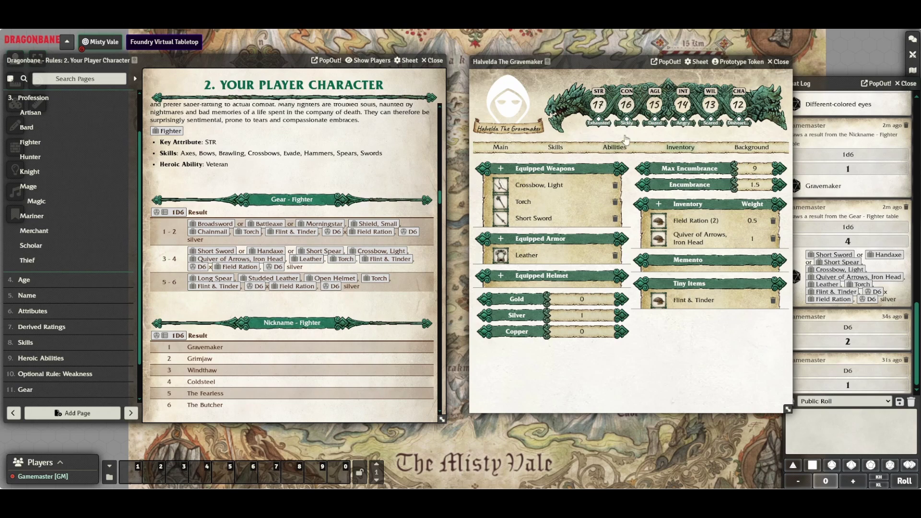
pyautogui.click(501, 148)
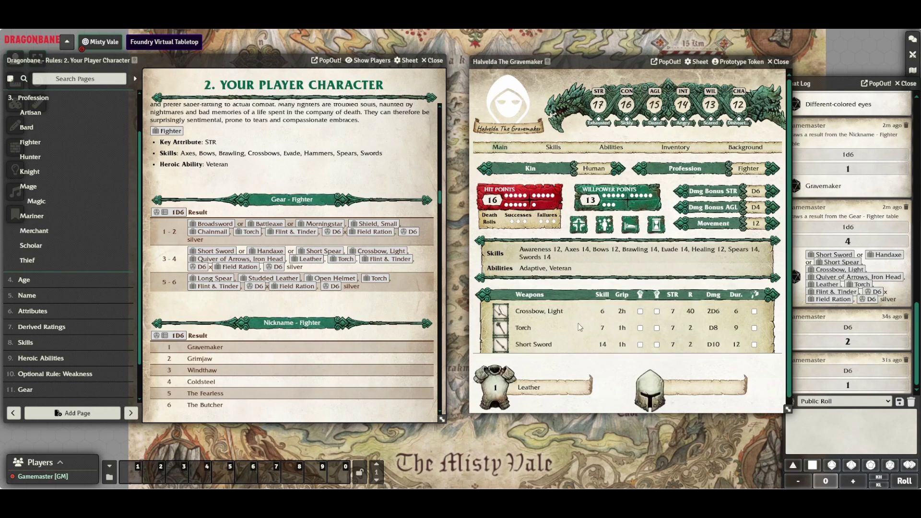
# Step: Examine the Experience rules, focusing on advancement marks and advancement rolls
pyautogui.scroll(-2, 71, 369)
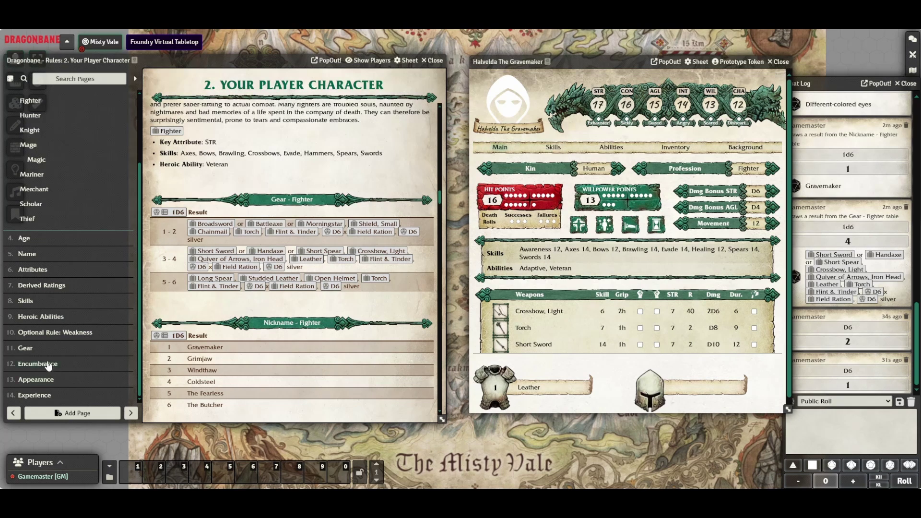
pyautogui.click(47, 381)
pyautogui.click(47, 318)
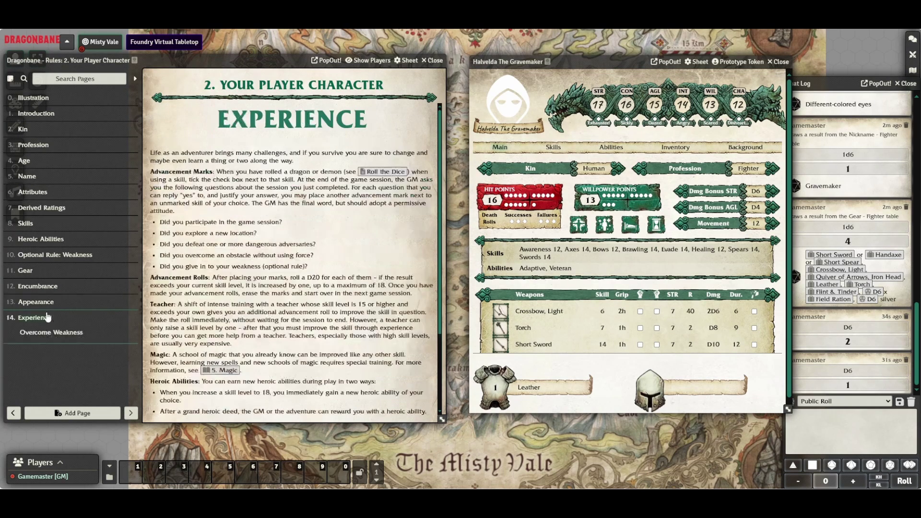
pyautogui.scroll(-3, 273, 202)
pyautogui.scroll(3, 246, 234)
pyautogui.moveTo(196, 177); pyautogui.dragTo(261, 284)
pyautogui.click(256, 294)
pyautogui.moveTo(214, 277); pyautogui.dragTo(353, 278)
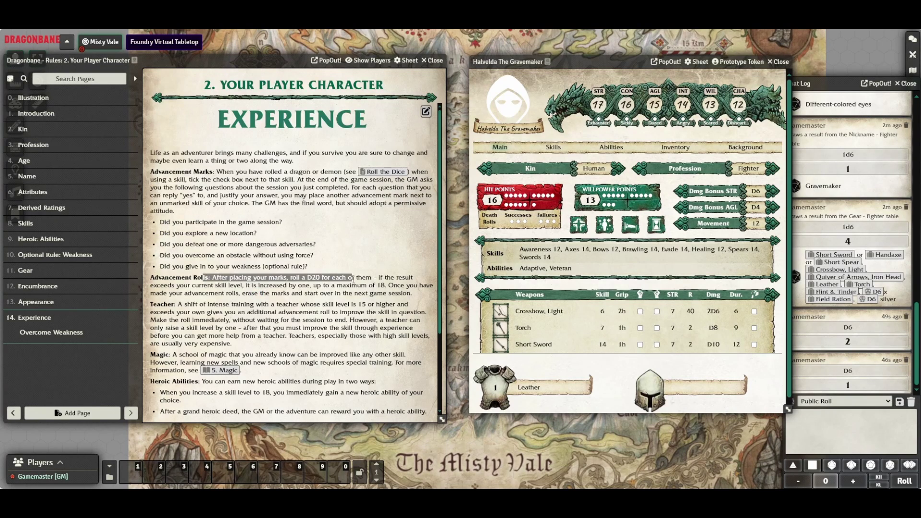
# Step: Review the character's abilities, inventory and skills, and return to the main overview
pyautogui.click(612, 149)
pyautogui.click(673, 150)
pyautogui.click(556, 149)
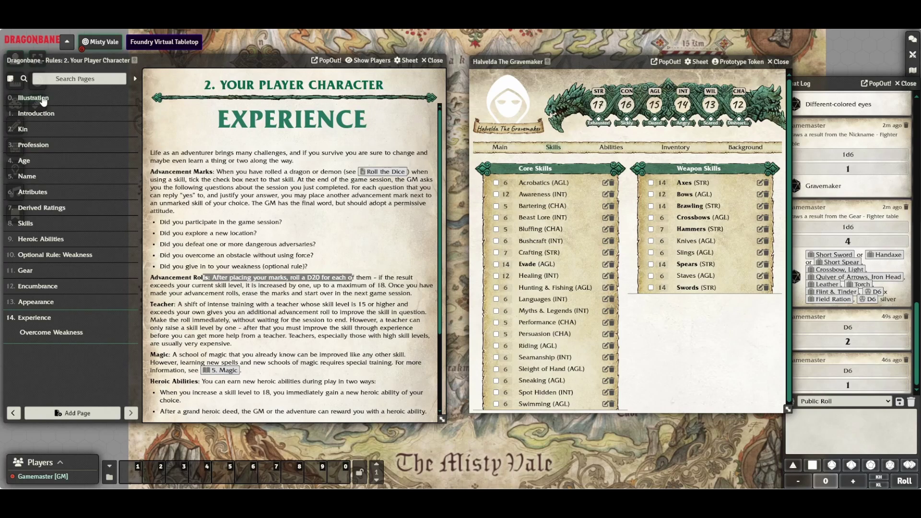
pyautogui.click(499, 146)
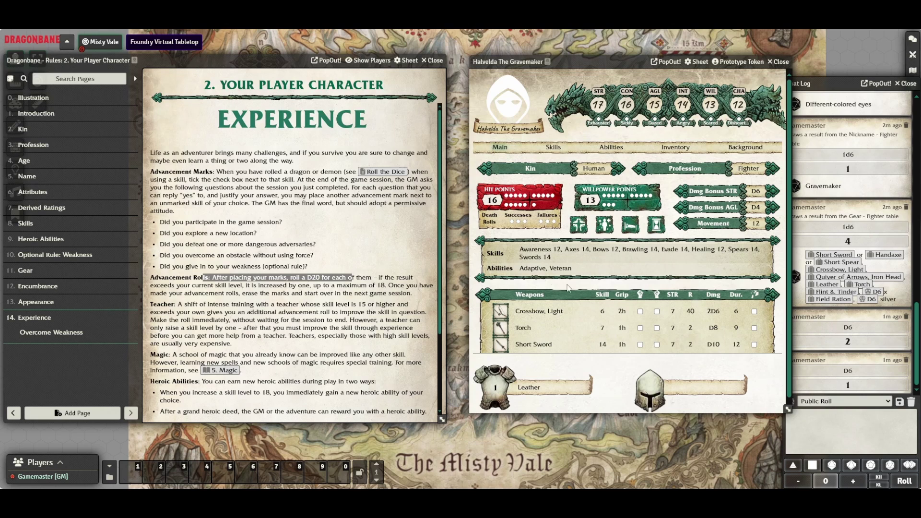
# Step: Close the player character rules and consult the Armor & Helmets page of the "6. Gear" rules journal
pyautogui.click(433, 61)
pyautogui.moveTo(845, 79); pyautogui.dragTo(817, 80)
pyautogui.click(913, 119)
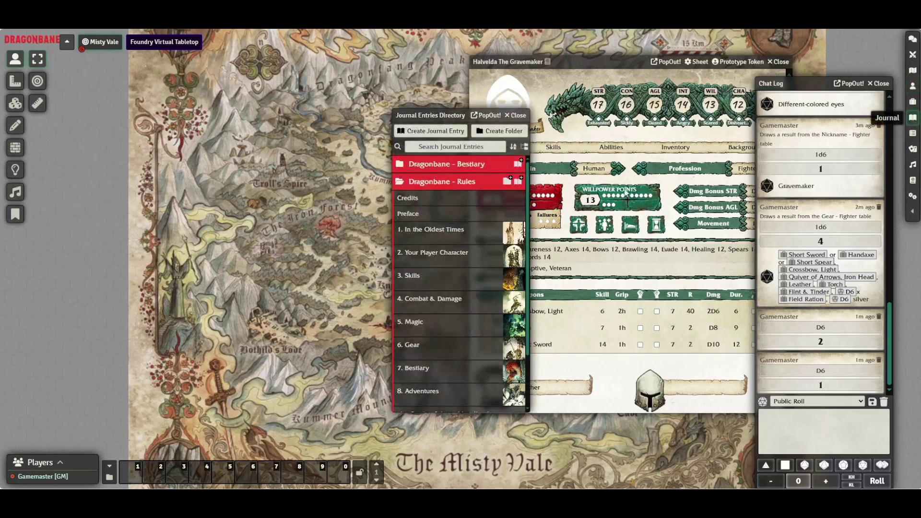
pyautogui.click(411, 345)
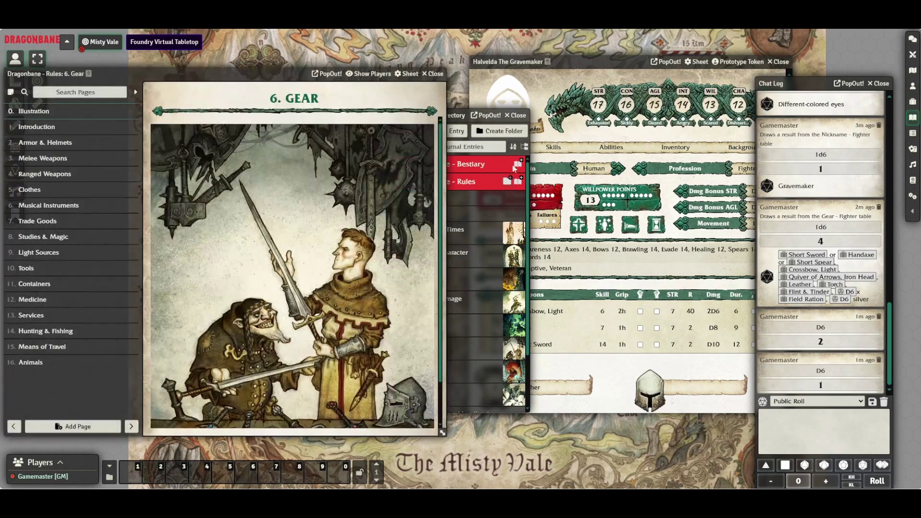
pyautogui.click(507, 98)
pyautogui.click(463, 228)
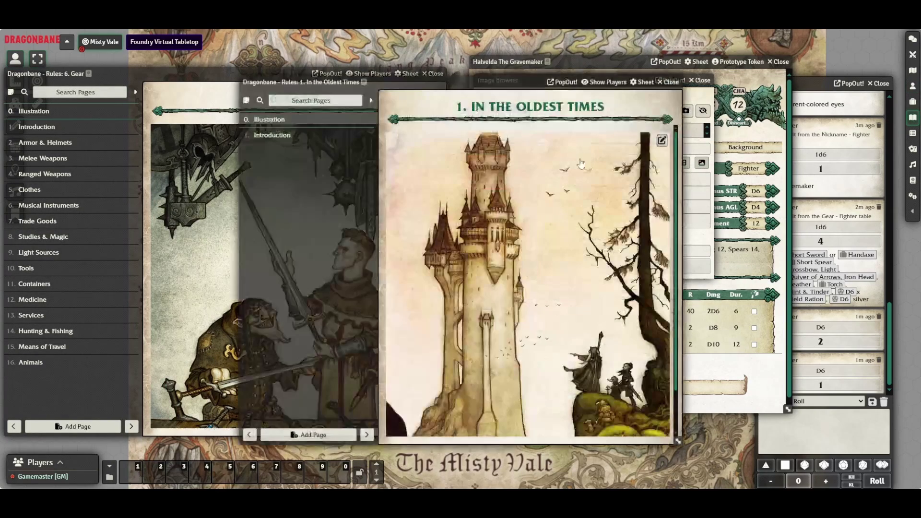
pyautogui.click(673, 80)
pyautogui.click(707, 80)
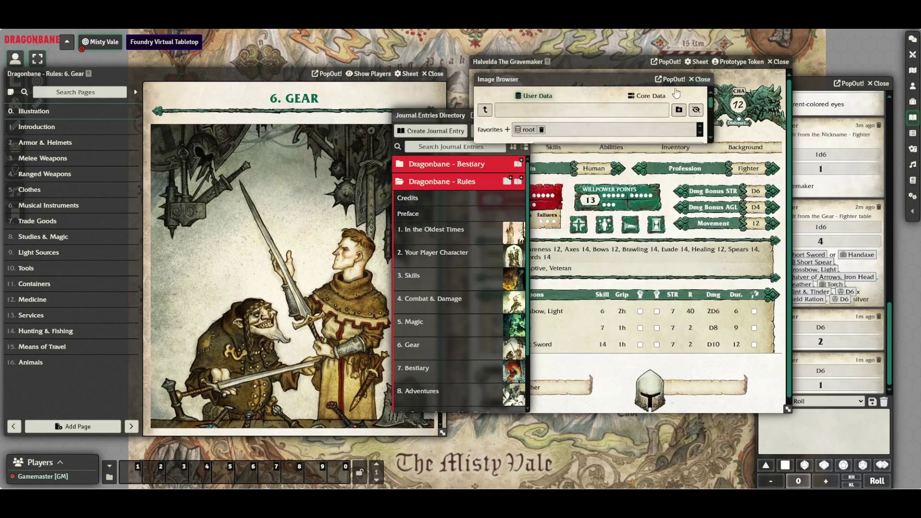
pyautogui.click(516, 115)
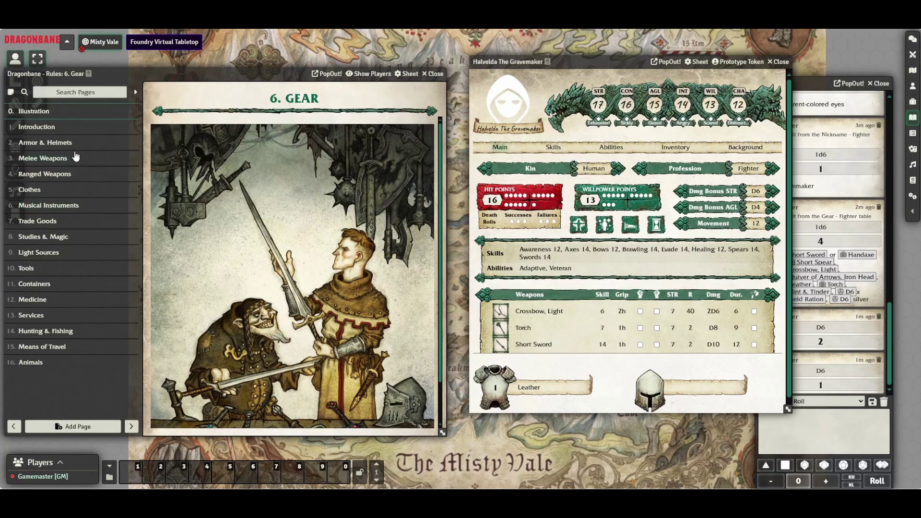
pyautogui.click(32, 146)
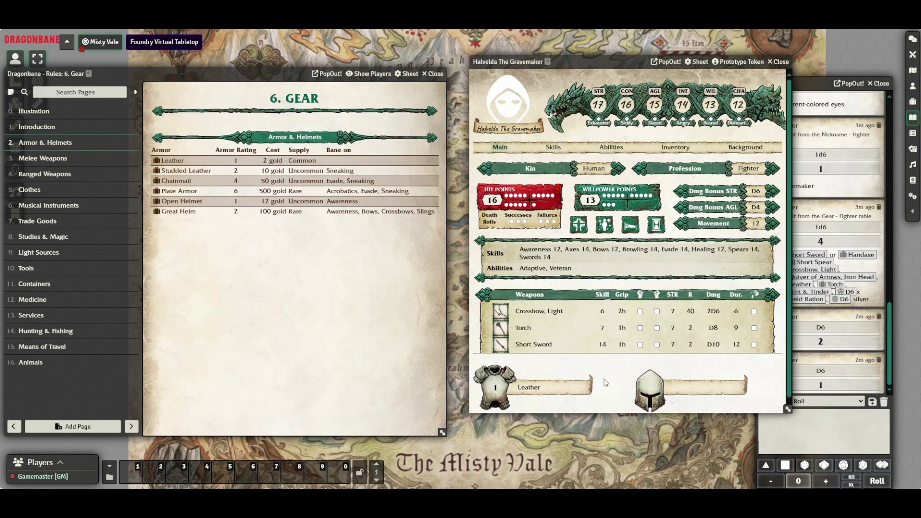
# Step: Close the Gear rules journal and reposition the character sheet near the middle of the map, clear of the chat log
pyautogui.scroll(-1, 606, 383)
pyautogui.moveTo(579, 58); pyautogui.dragTo(518, 70)
pyautogui.click(316, 91)
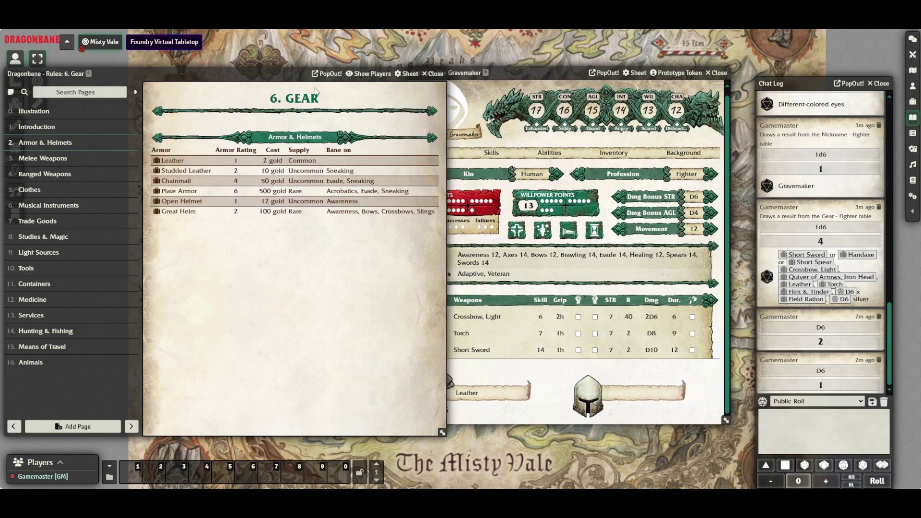
pyautogui.click(433, 73)
pyautogui.moveTo(567, 75); pyautogui.dragTo(399, 62)
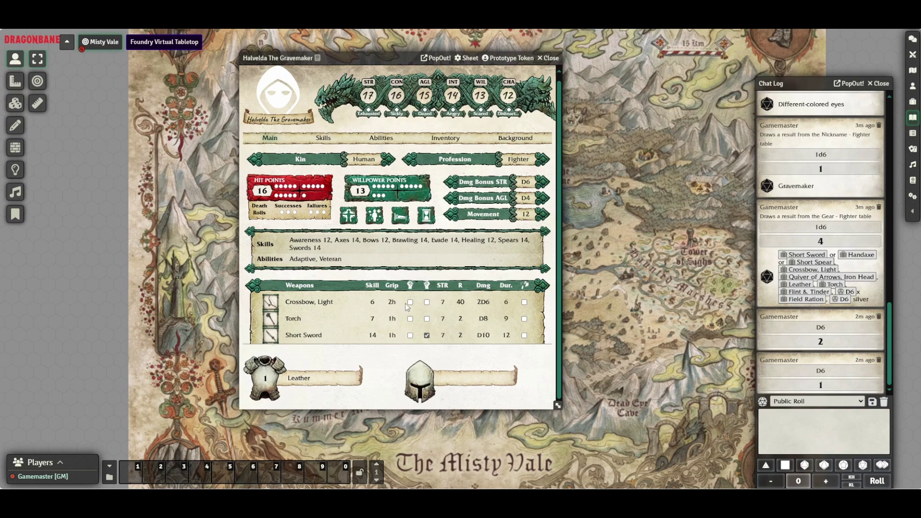
# Step: Equip the Torch, and make a Slash attack with the Short Sword, including its damage roll
pyautogui.click(410, 319)
pyautogui.click(309, 336)
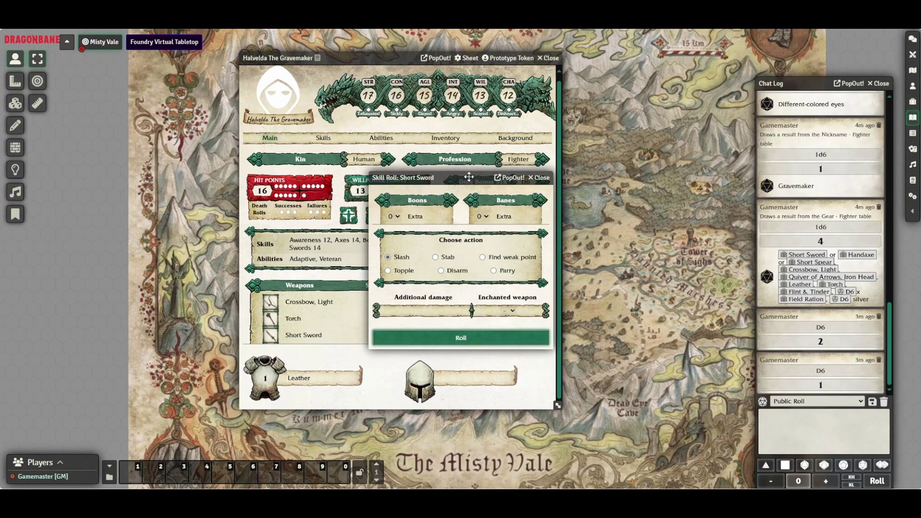
pyautogui.moveTo(468, 177); pyautogui.dragTo(535, 285)
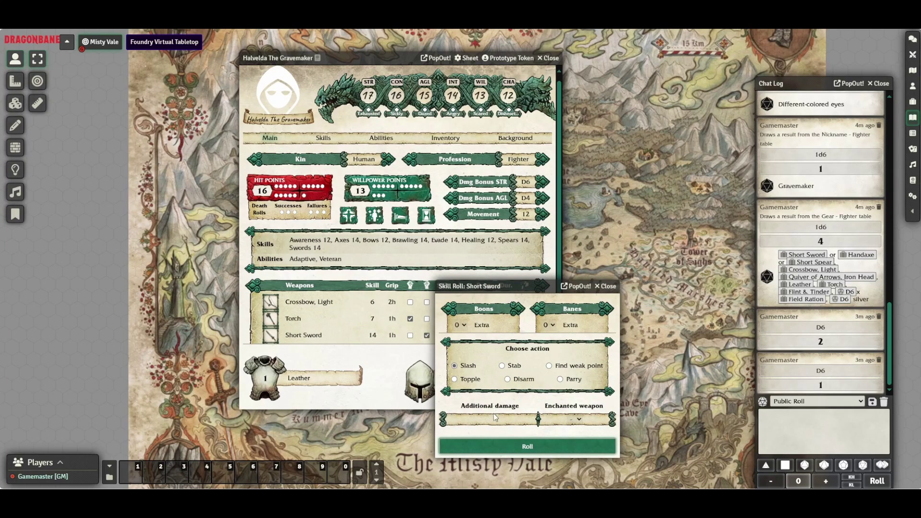
pyautogui.click(531, 448)
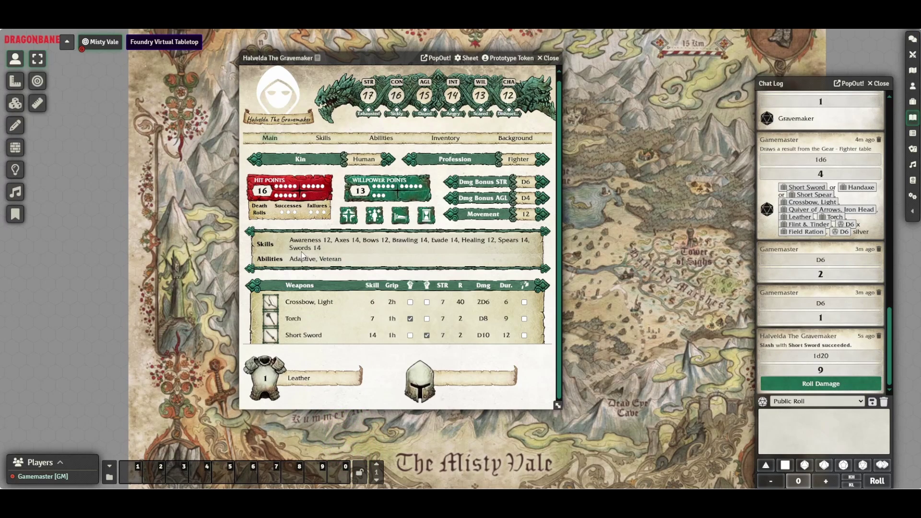
pyautogui.click(815, 390)
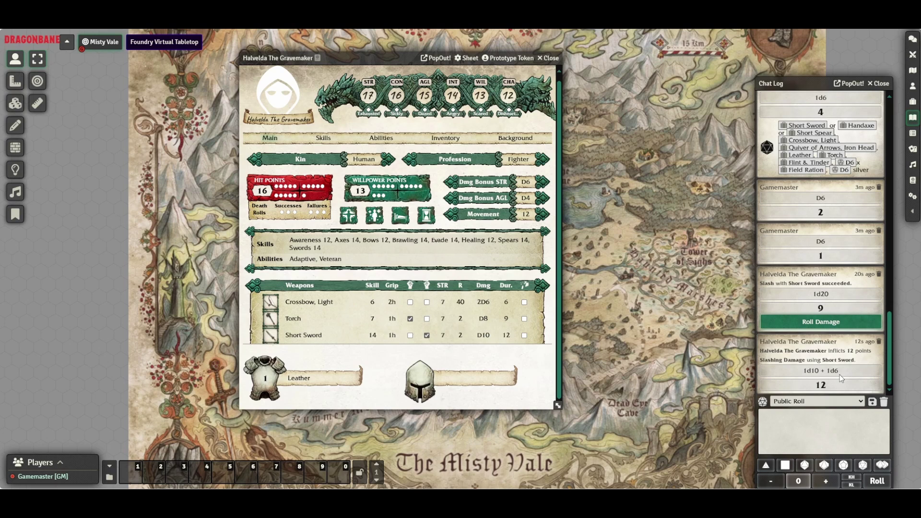
# Step: Consult the Goblin page of "1. Nightkin" in the Dragonbane - Bestiary journal, through to the Goblin - Scout statistics
pyautogui.click(912, 120)
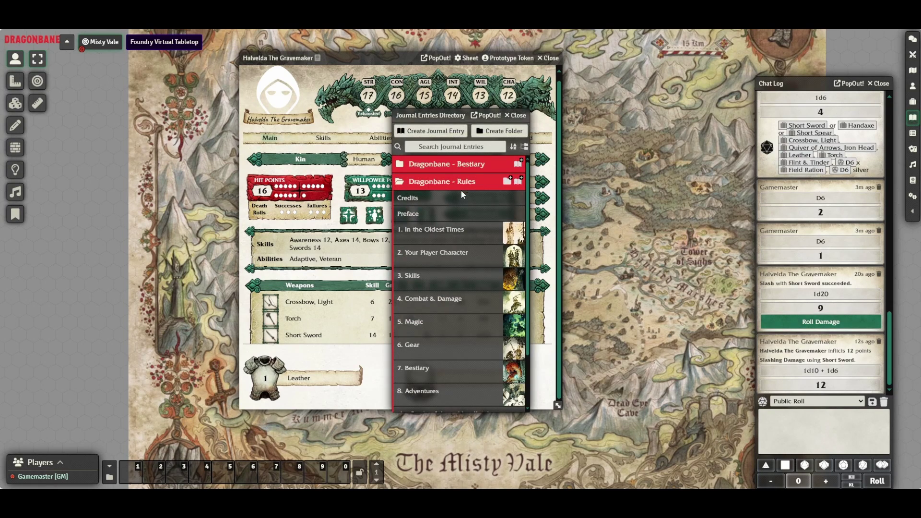
pyautogui.click(468, 165)
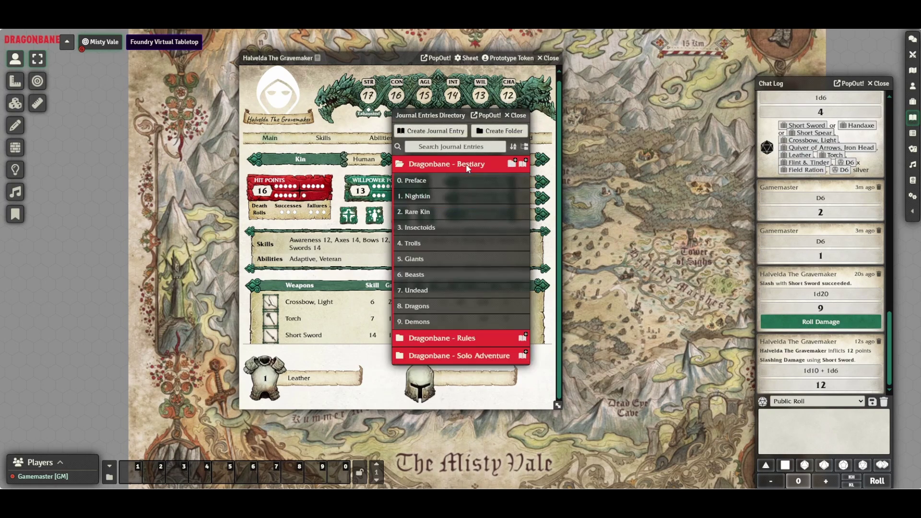
pyautogui.click(430, 204)
pyautogui.click(268, 136)
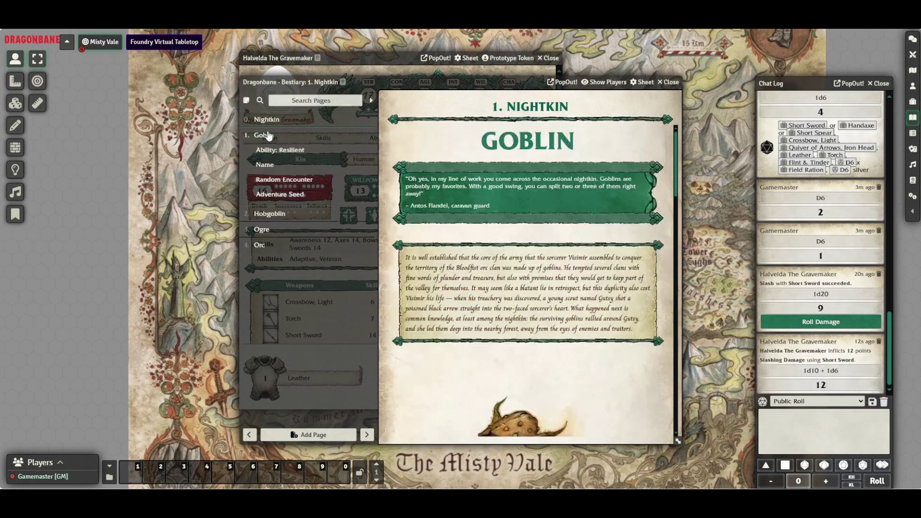
pyautogui.scroll(-5, 498, 303)
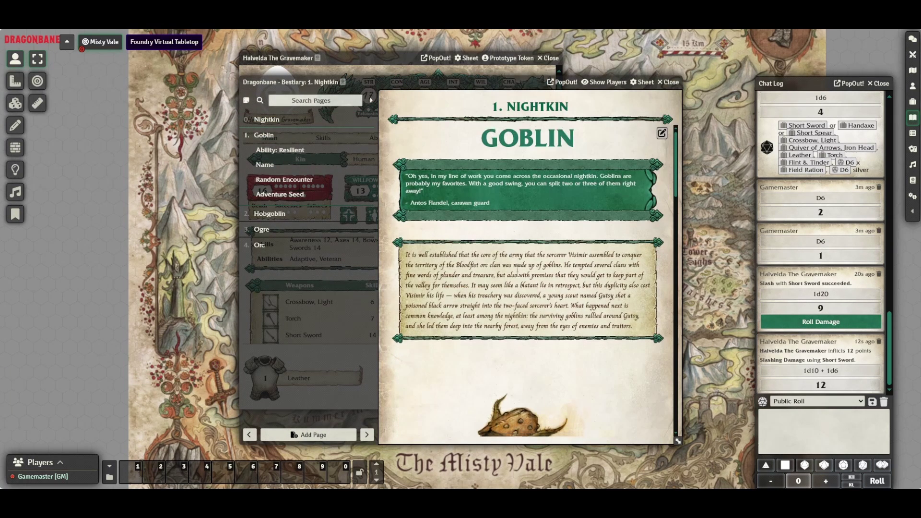
pyautogui.scroll(-4, 498, 303)
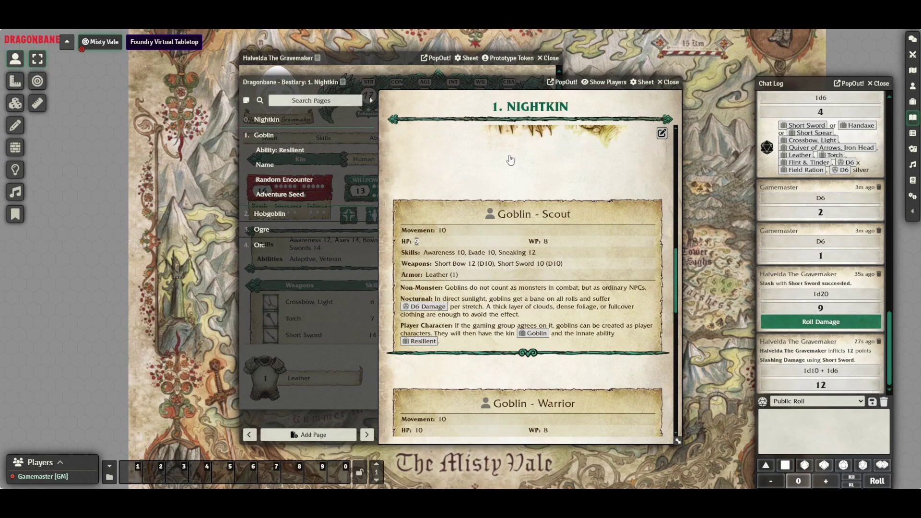
# Step: Close the Nightkin journal, the journal directory, the character sheet and the chat log to clear the Misty Vale map
pyautogui.click(668, 82)
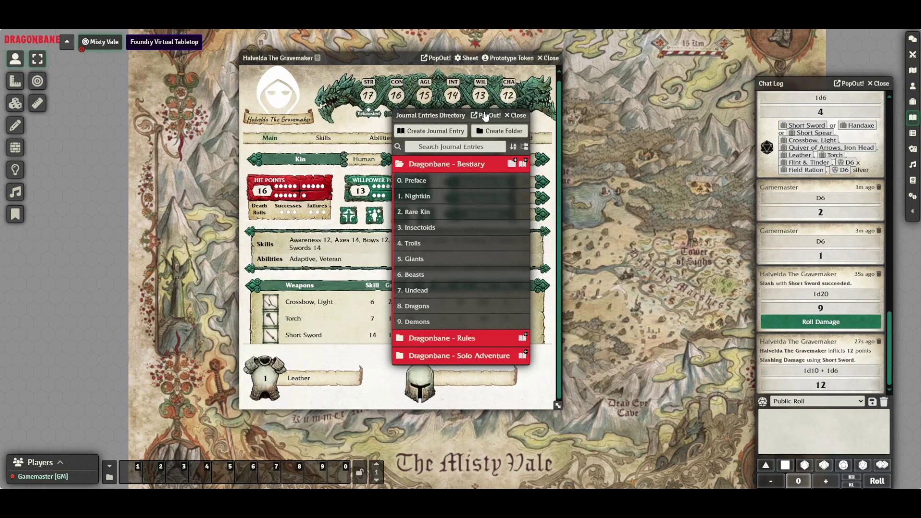
pyautogui.click(507, 116)
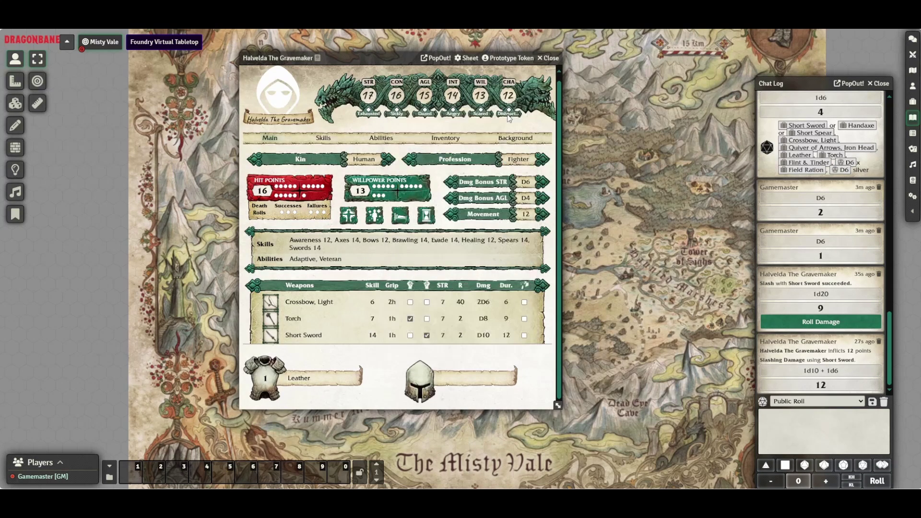
pyautogui.click(548, 58)
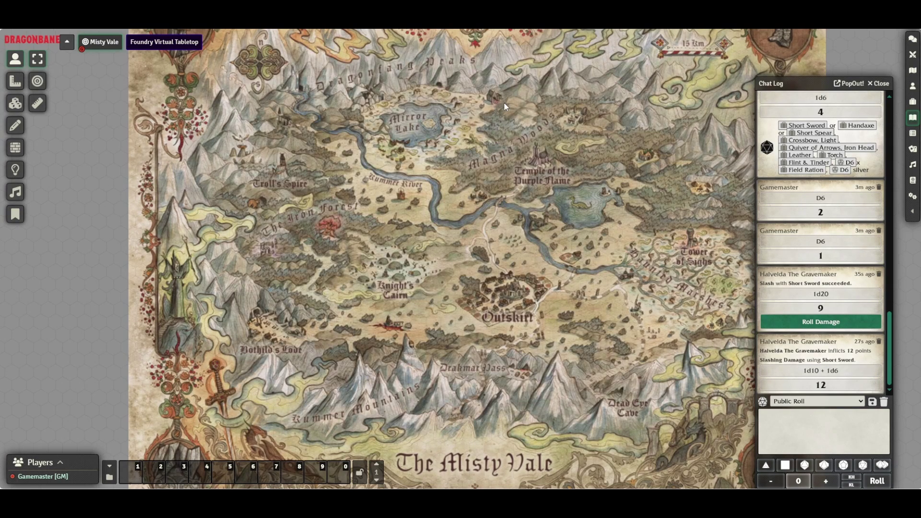
pyautogui.click(885, 84)
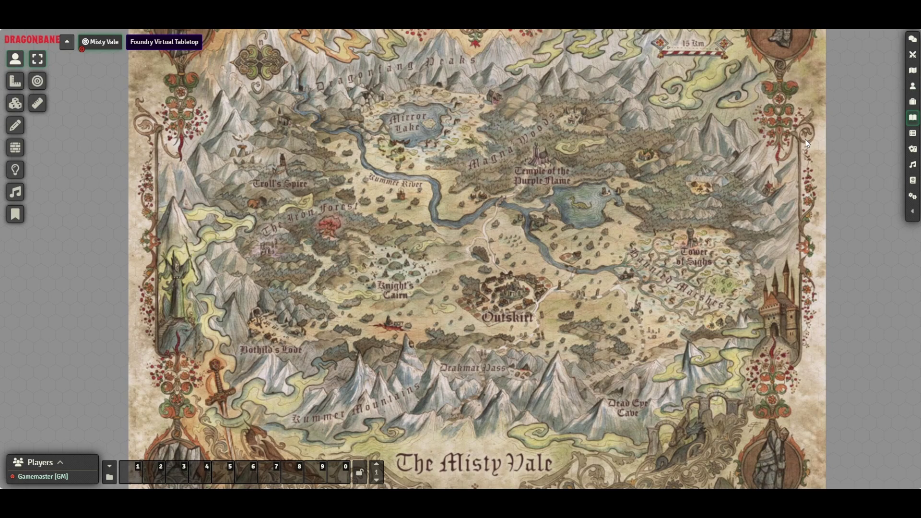